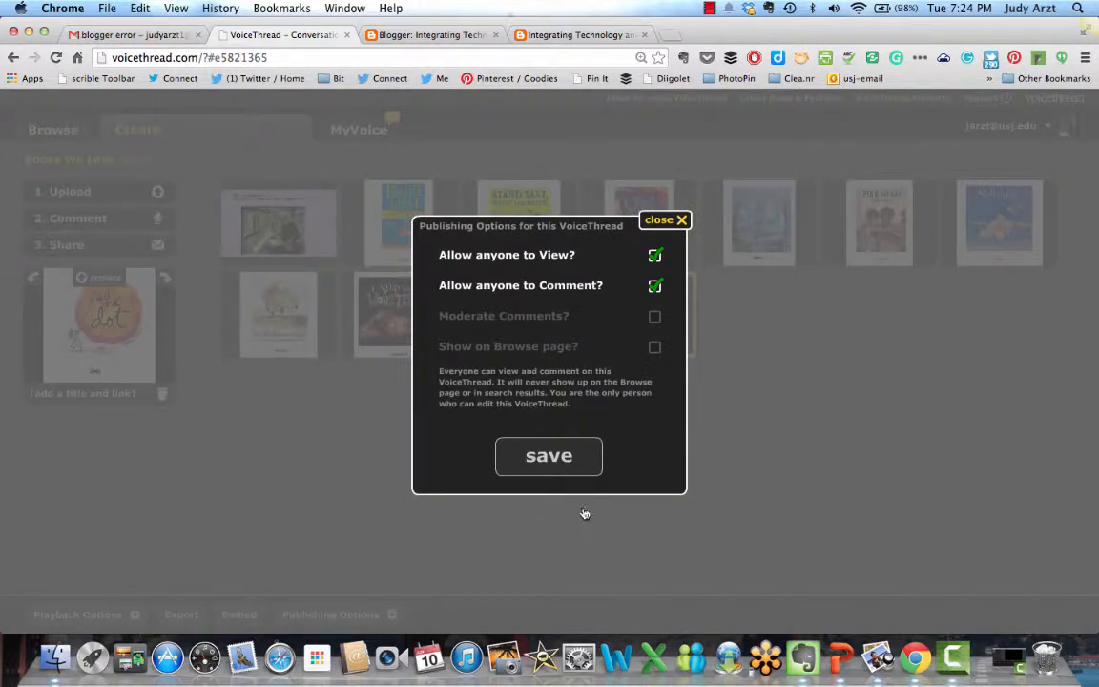
Step: Save the publishing options with anyone allowed to view and comment, and check the VoiceThread's embed options
{"action": "left_click", "coordinate": [544, 458]}
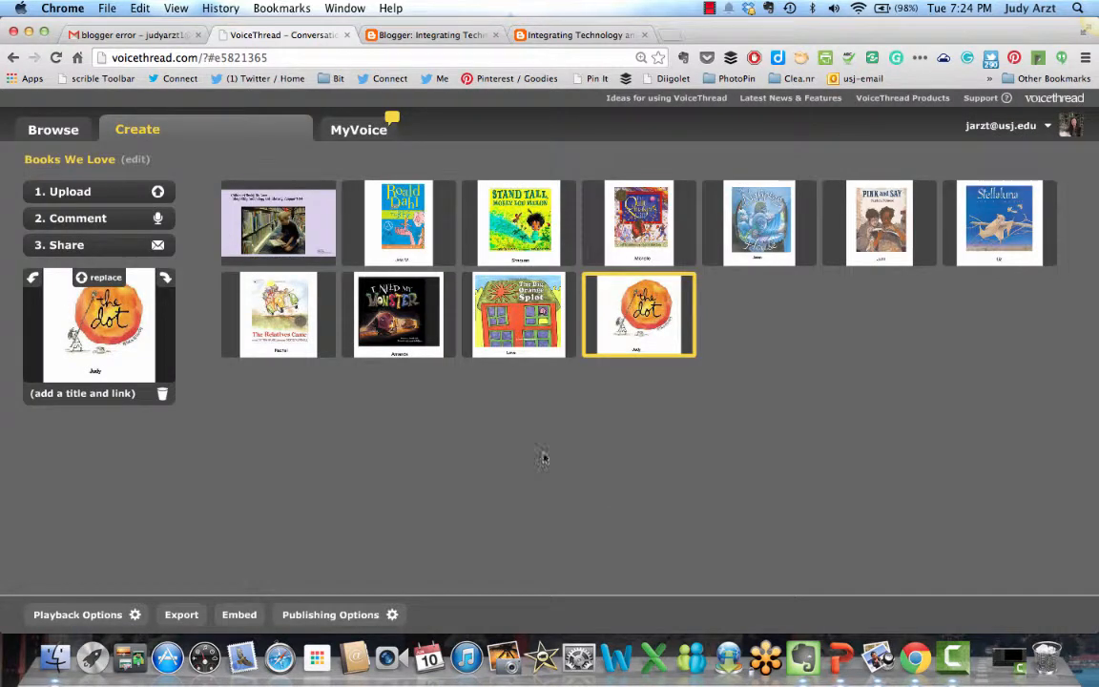
{"action": "left_click", "coordinate": [238, 615]}
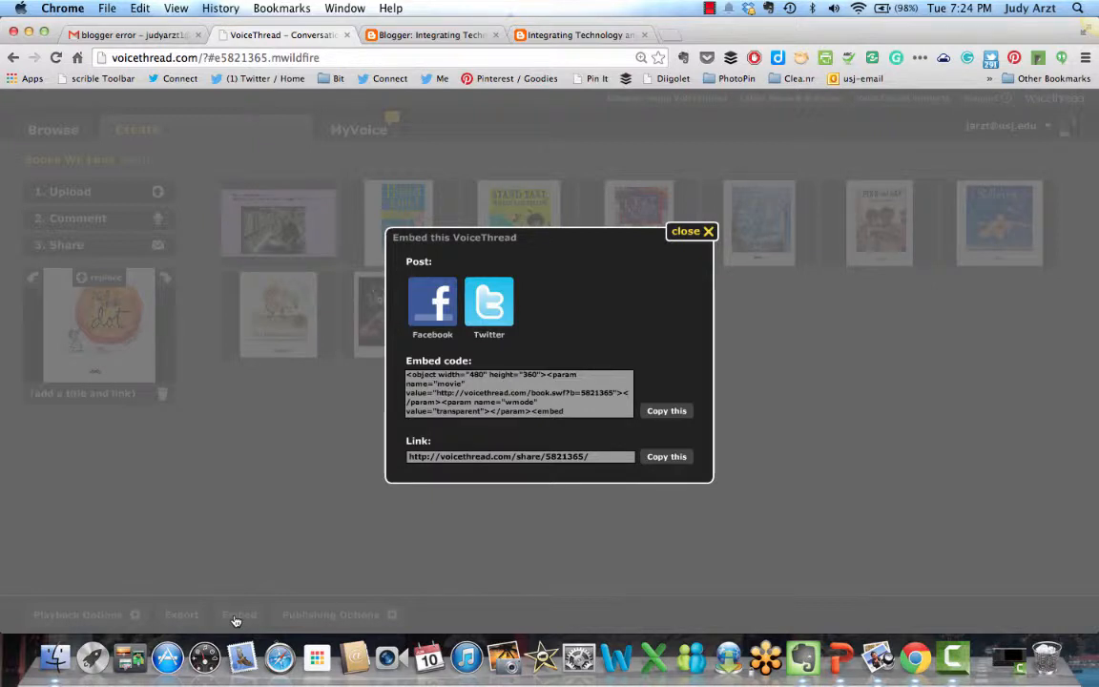
{"action": "left_click", "coordinate": [710, 233]}
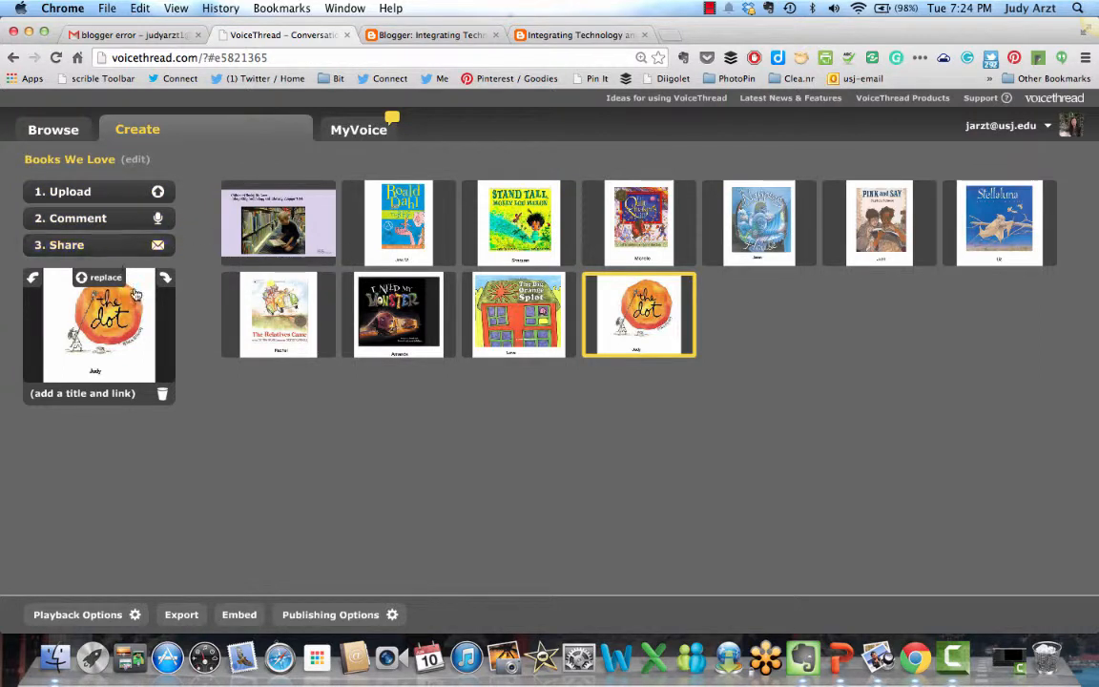
Step: Open the Books We Love VoiceThread for commenting from its title slide and page through the first book slides
{"action": "left_click", "coordinate": [367, 286]}
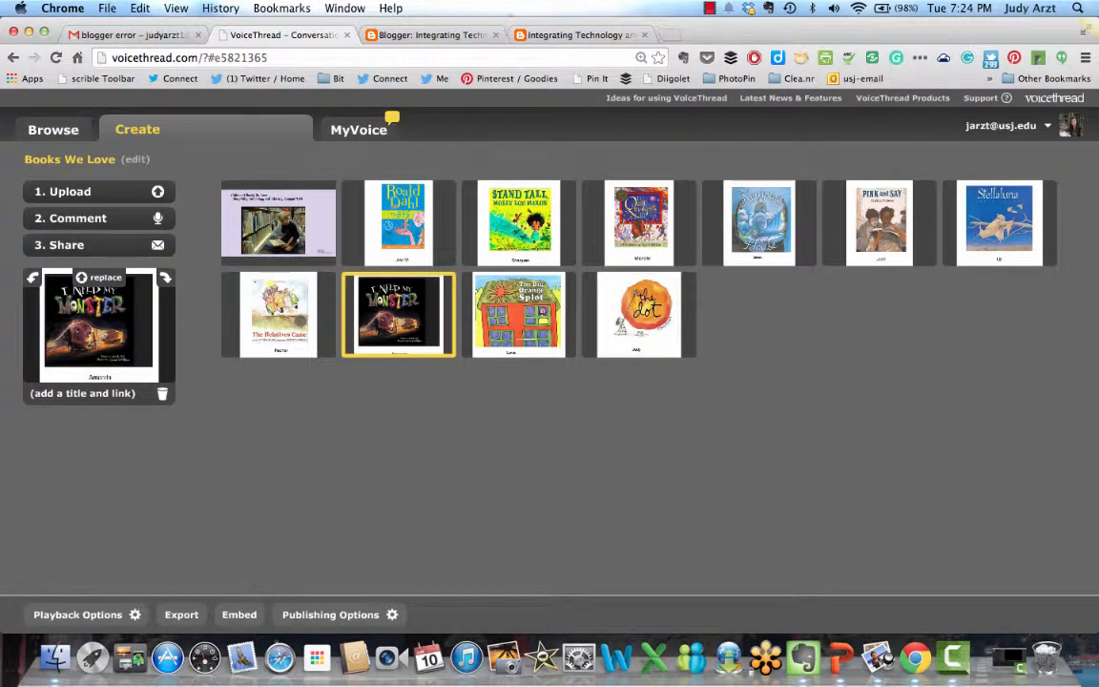
{"action": "left_click", "coordinate": [312, 205]}
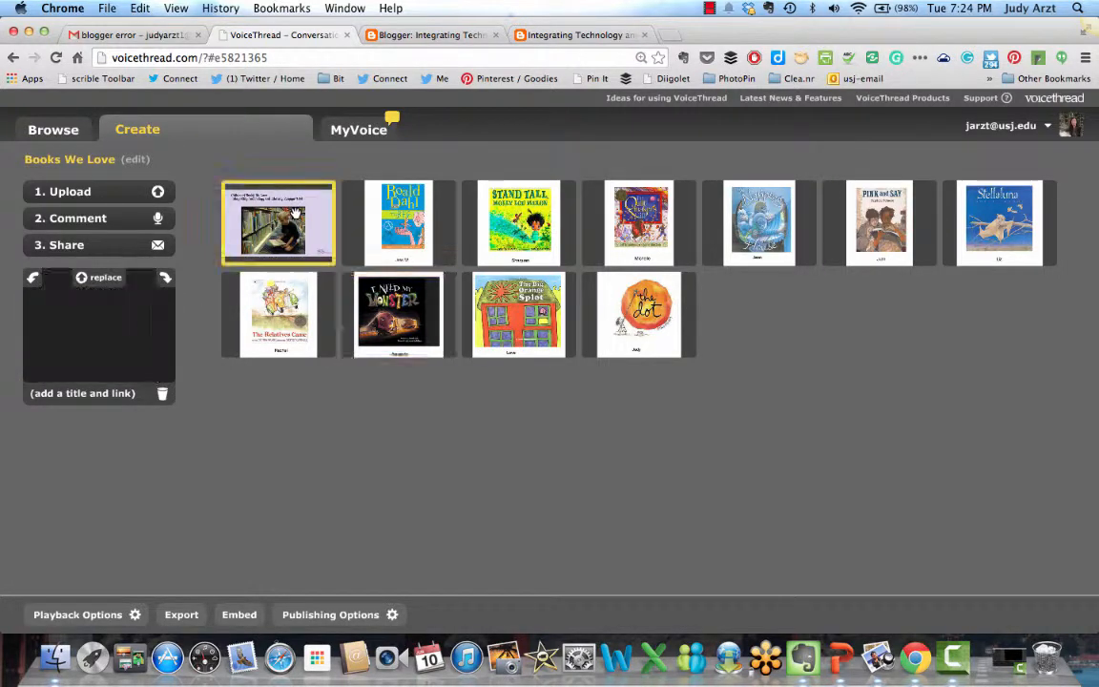
{"action": "left_click", "coordinate": [106, 222]}
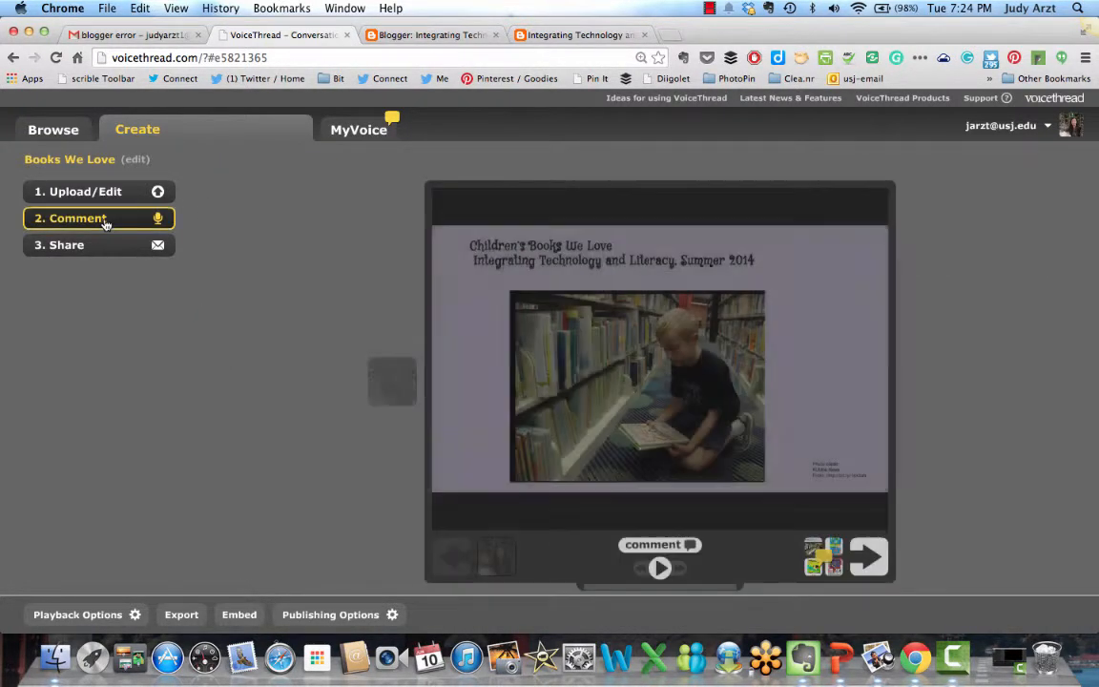
{"action": "left_click", "coordinate": [868, 563]}
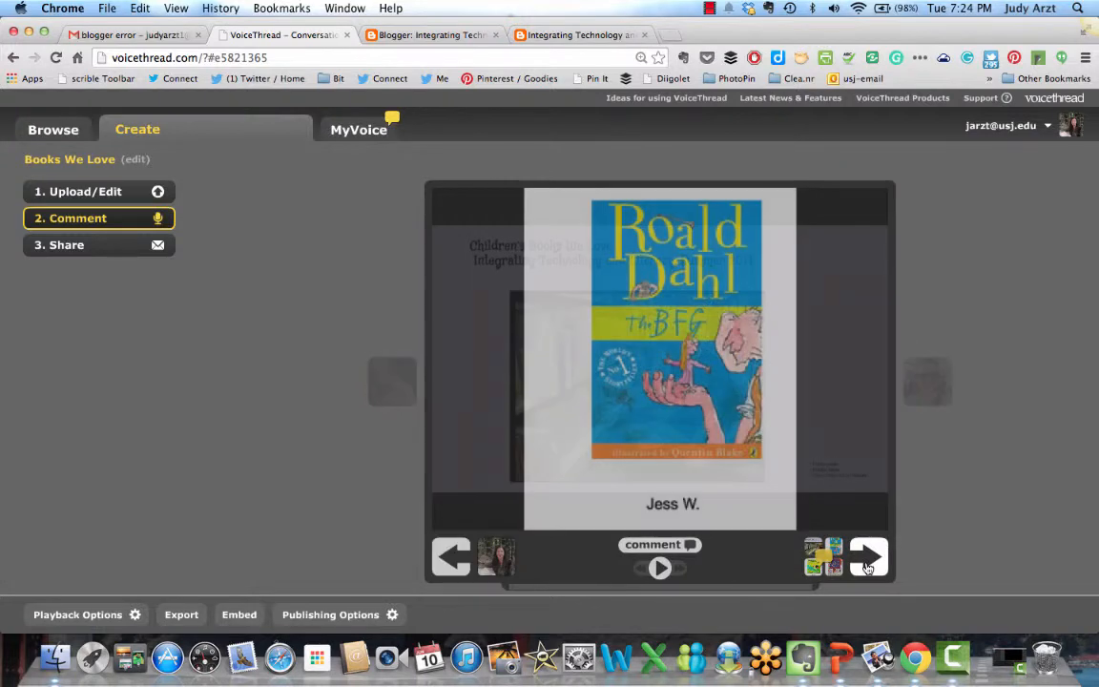
{"action": "left_click", "coordinate": [867, 568]}
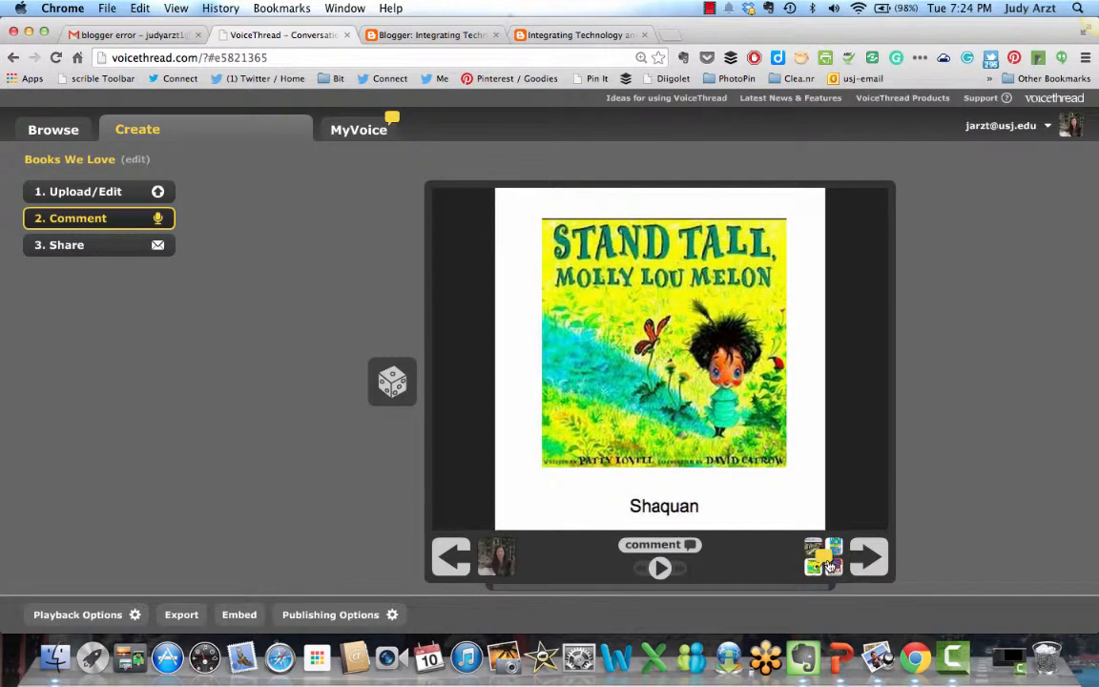
Step: Go from the slide overview to the VoiceThread's final sharing page and copy its embed code
{"action": "left_click", "coordinate": [827, 563]}
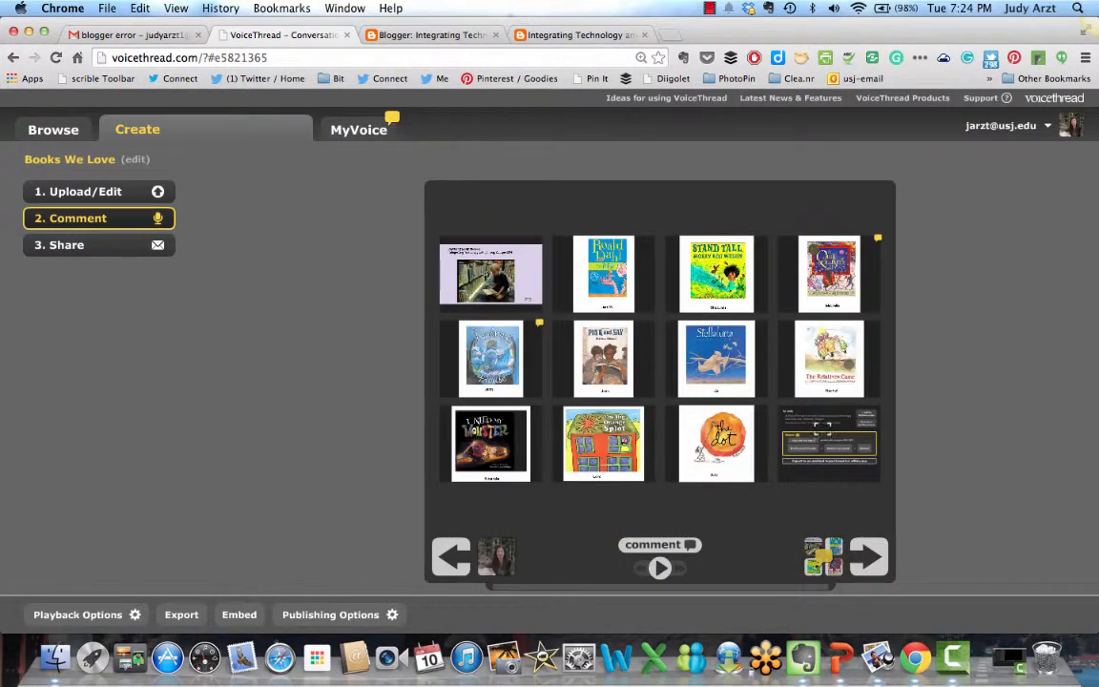
{"action": "left_click", "coordinate": [823, 430]}
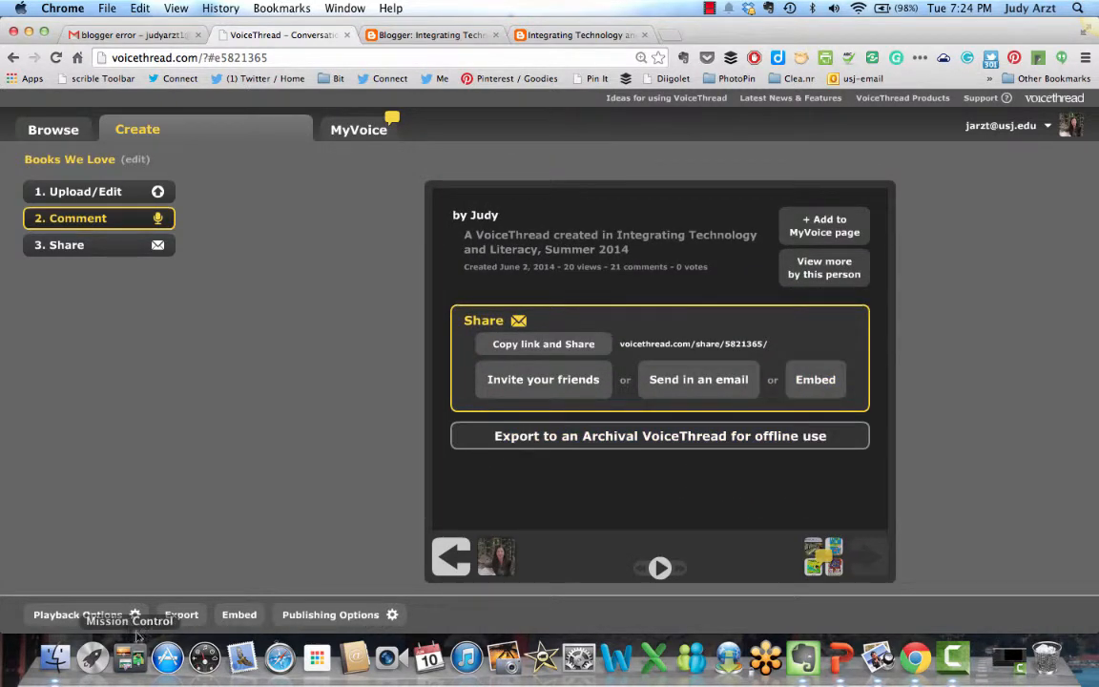
{"action": "left_click", "coordinate": [809, 382]}
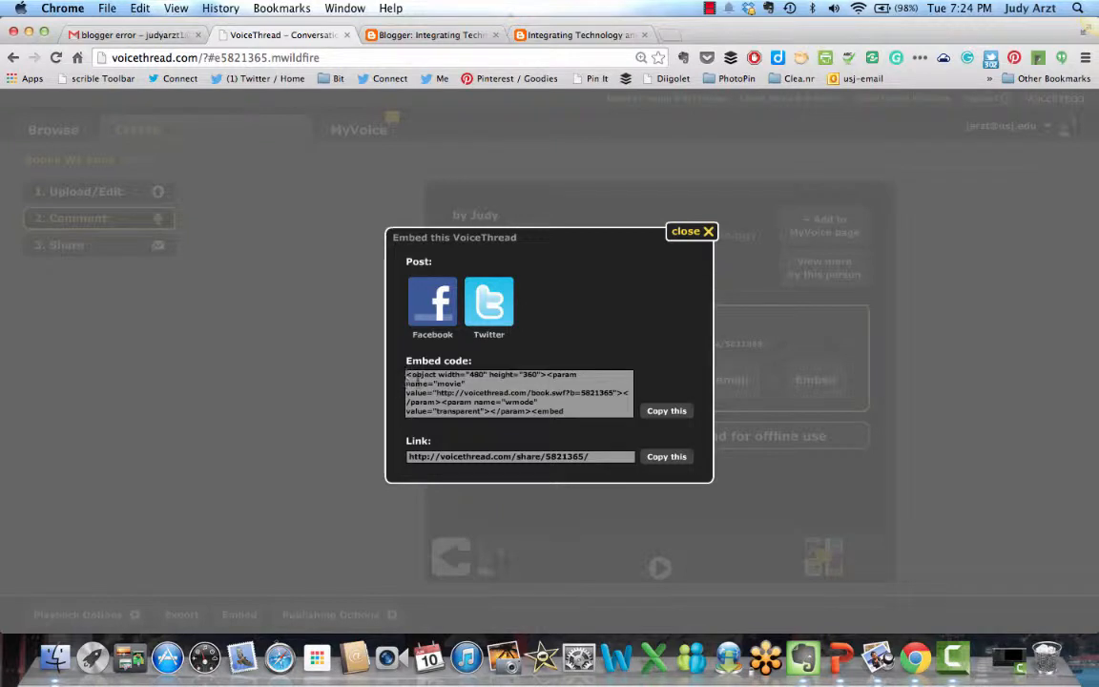
{"action": "left_click", "coordinate": [666, 411]}
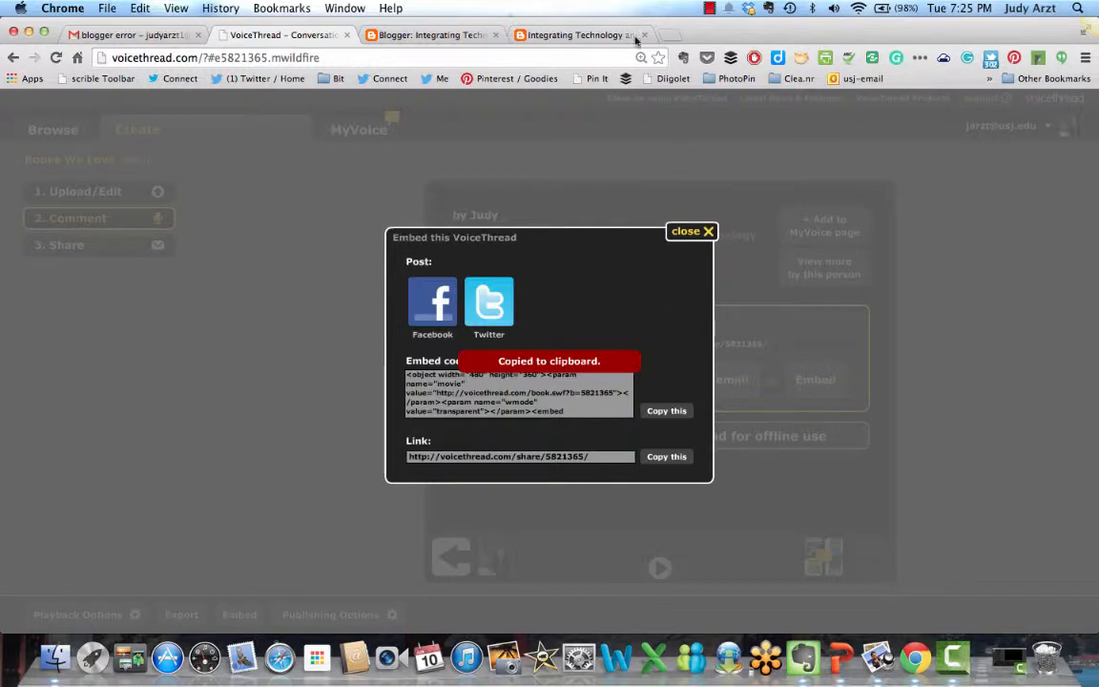
Step: Switch to the Blogger demo post, paste the embed code into its HTML below "Embed VT", and return to the Compose view
{"action": "left_click", "coordinate": [600, 36]}
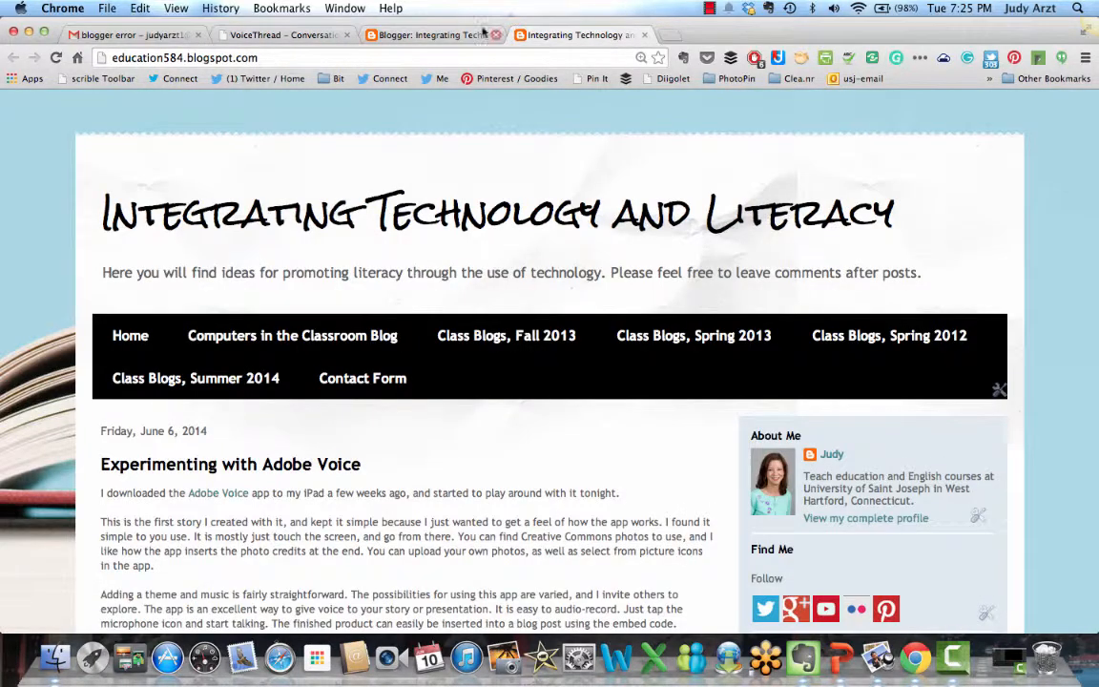
{"action": "left_click", "coordinate": [436, 36]}
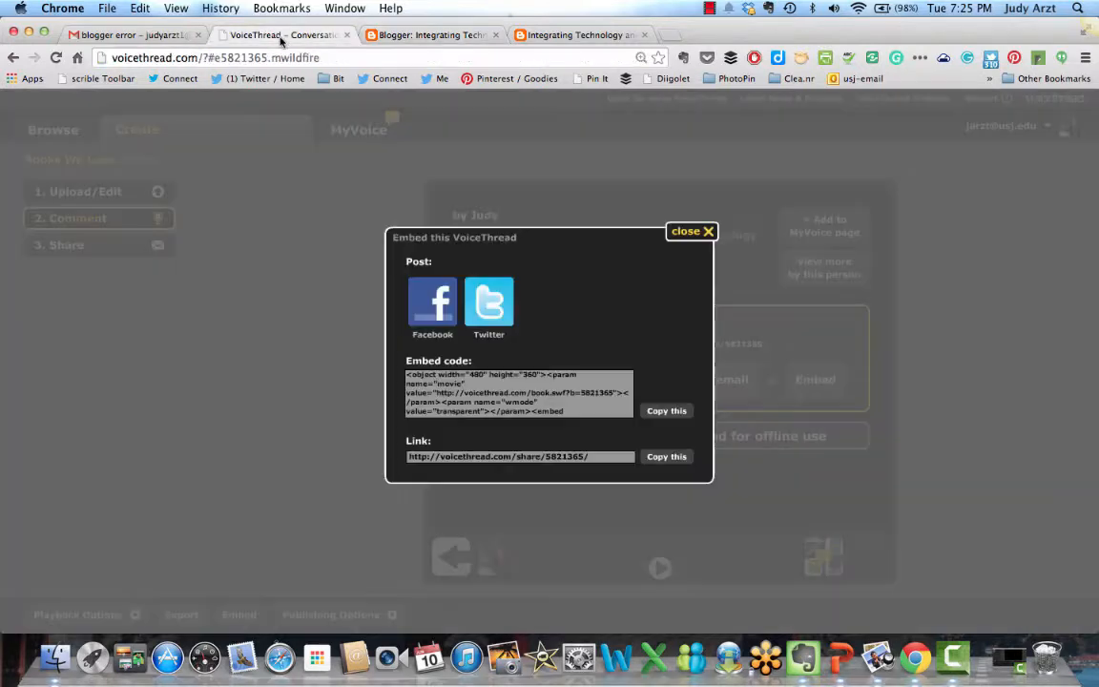
{"action": "left_click", "coordinate": [280, 36]}
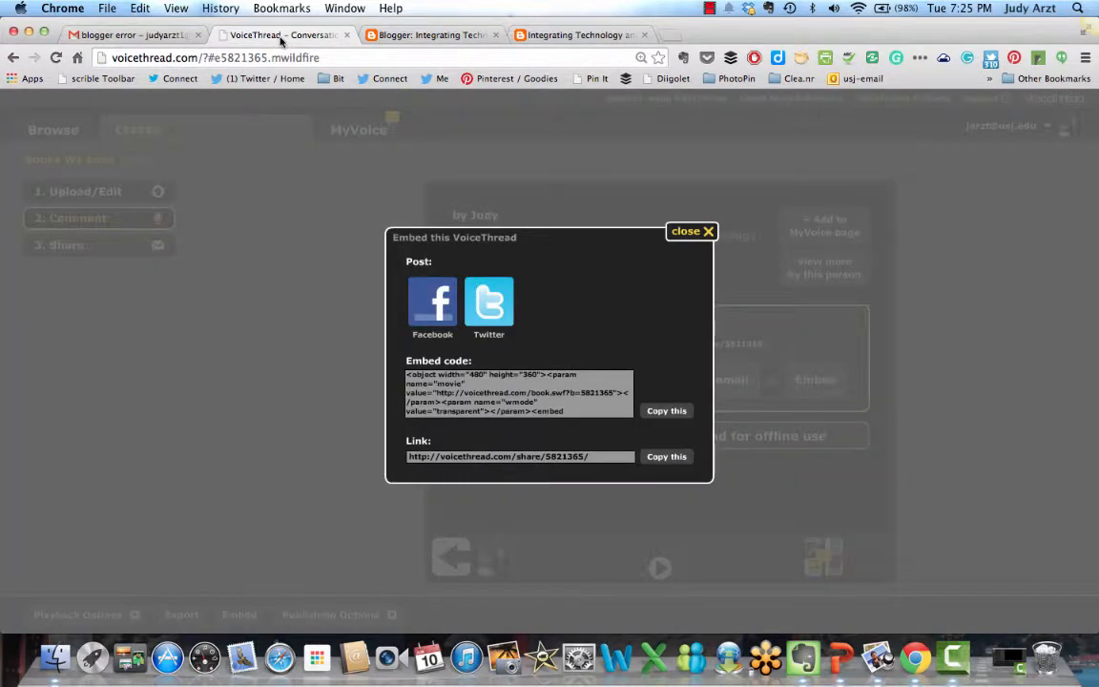
{"action": "left_click", "coordinate": [429, 35]}
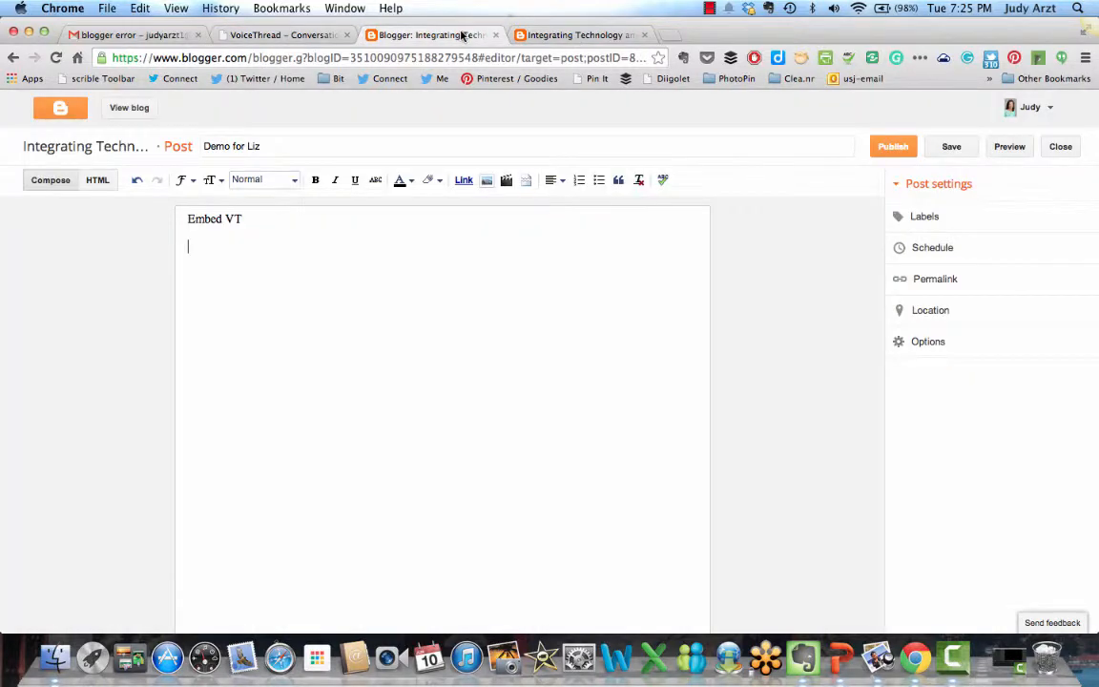
{"action": "left_click", "coordinate": [97, 180]}
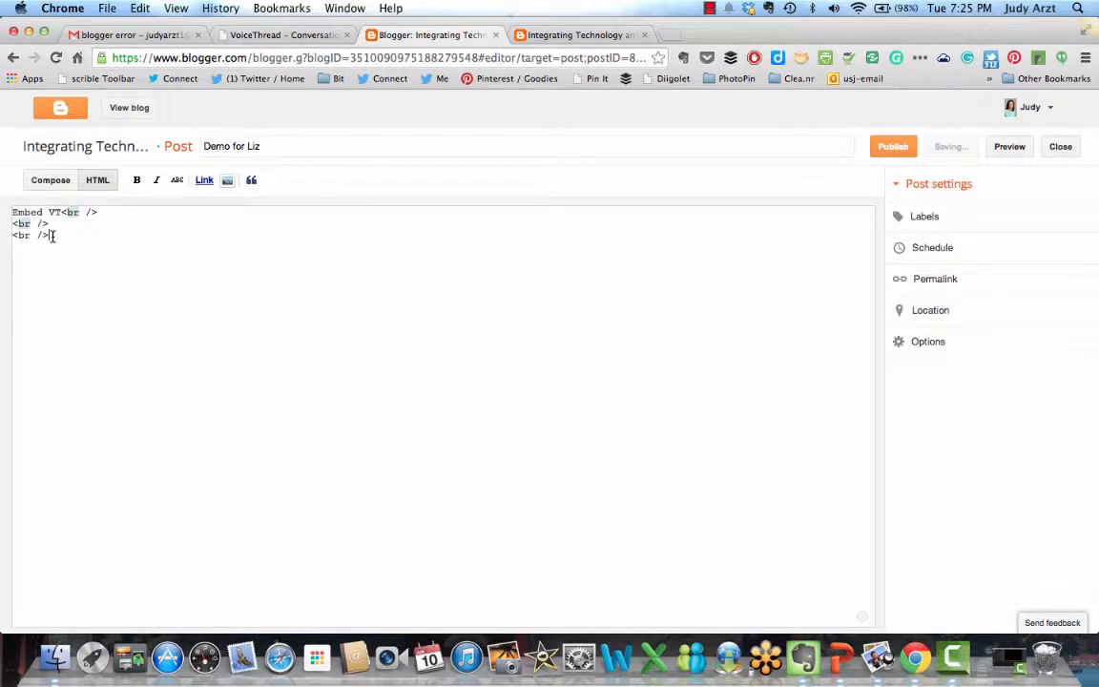
{"action": "key", "text": "super+v"}
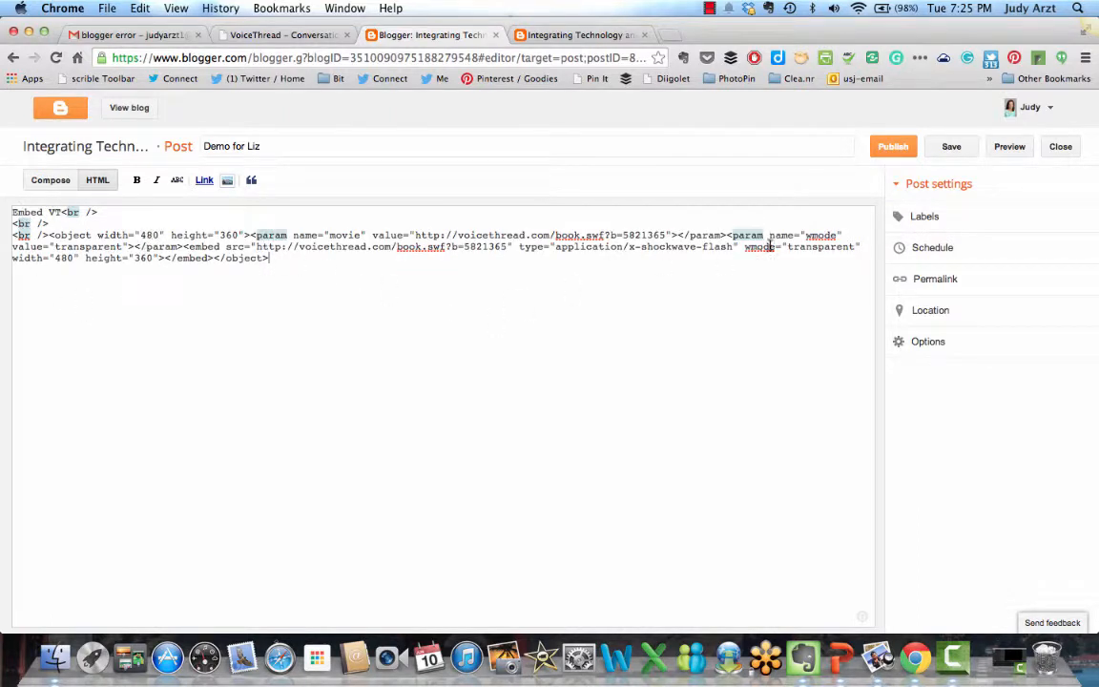
{"action": "left_click", "coordinate": [50, 181]}
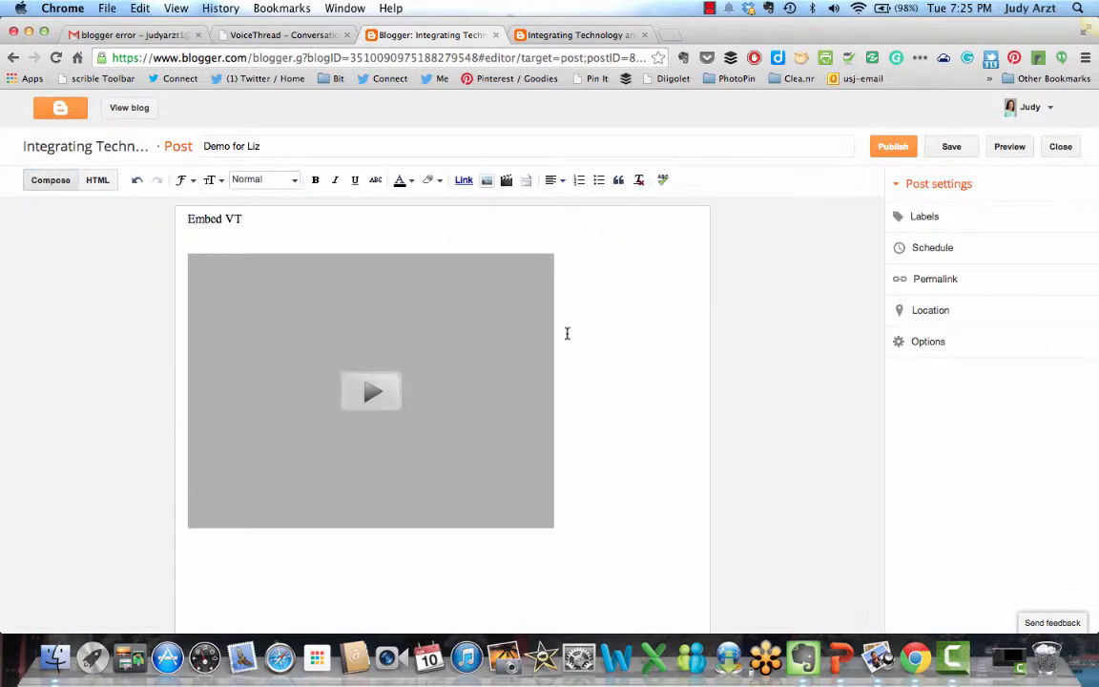
Step: Save the blog post and preview it to check the embedded VoiceThread player
{"action": "left_click", "coordinate": [949, 152]}
{"action": "left_click", "coordinate": [1010, 147]}
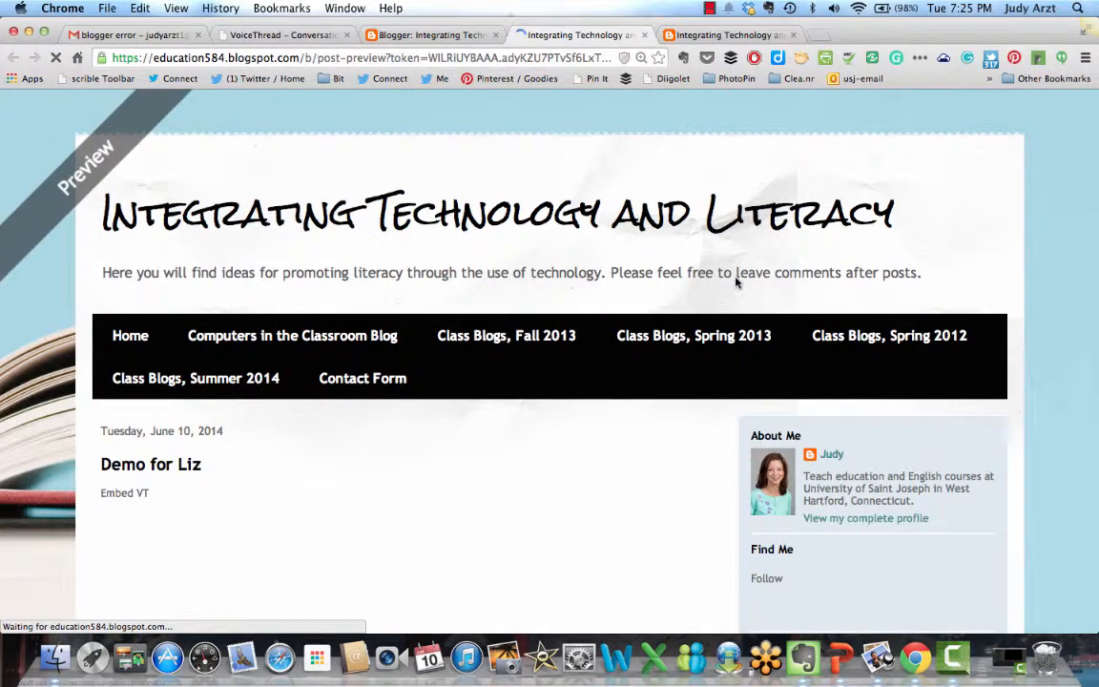
{"action": "scroll", "coordinate": [736, 282], "scroll_direction": "down", "scroll_amount": 5}
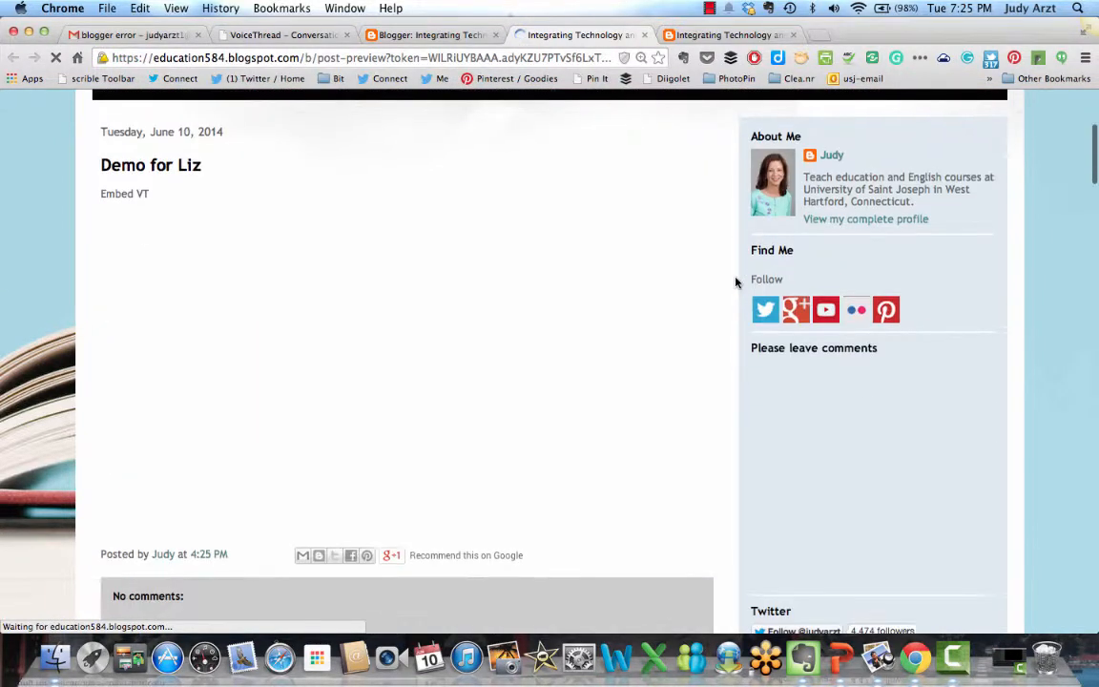
{"action": "scroll", "coordinate": [736, 281], "scroll_direction": "up", "scroll_amount": 1}
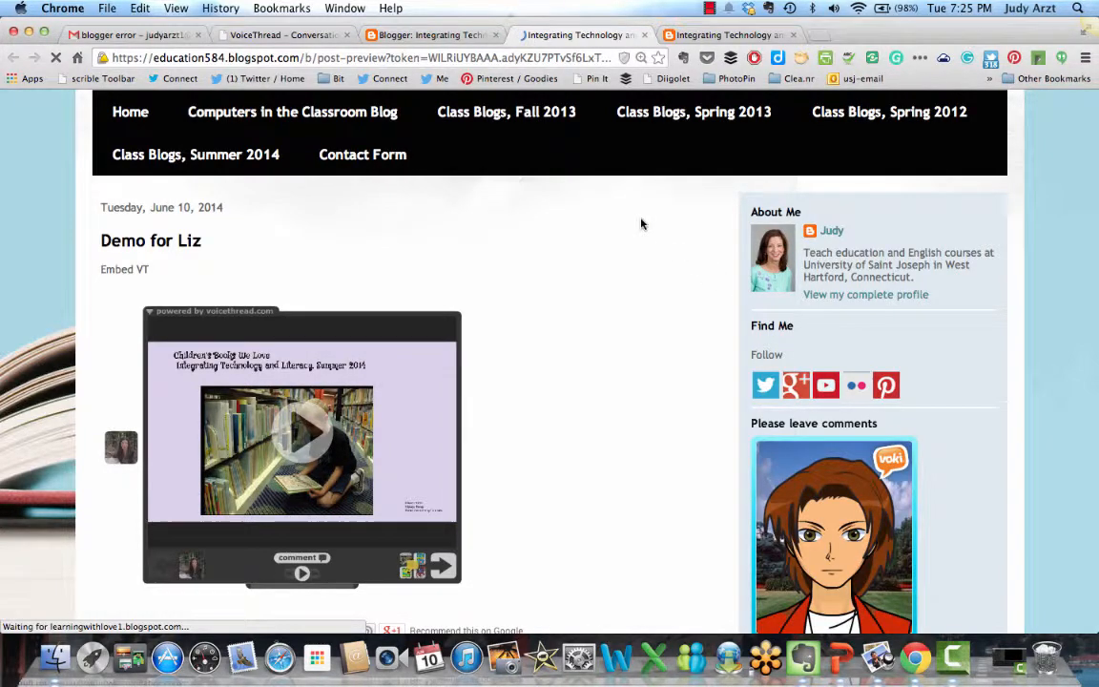
Step: Switch back to VoiceThread, close the embed options, and review the publishing options without changing them
{"action": "left_click", "coordinate": [308, 42]}
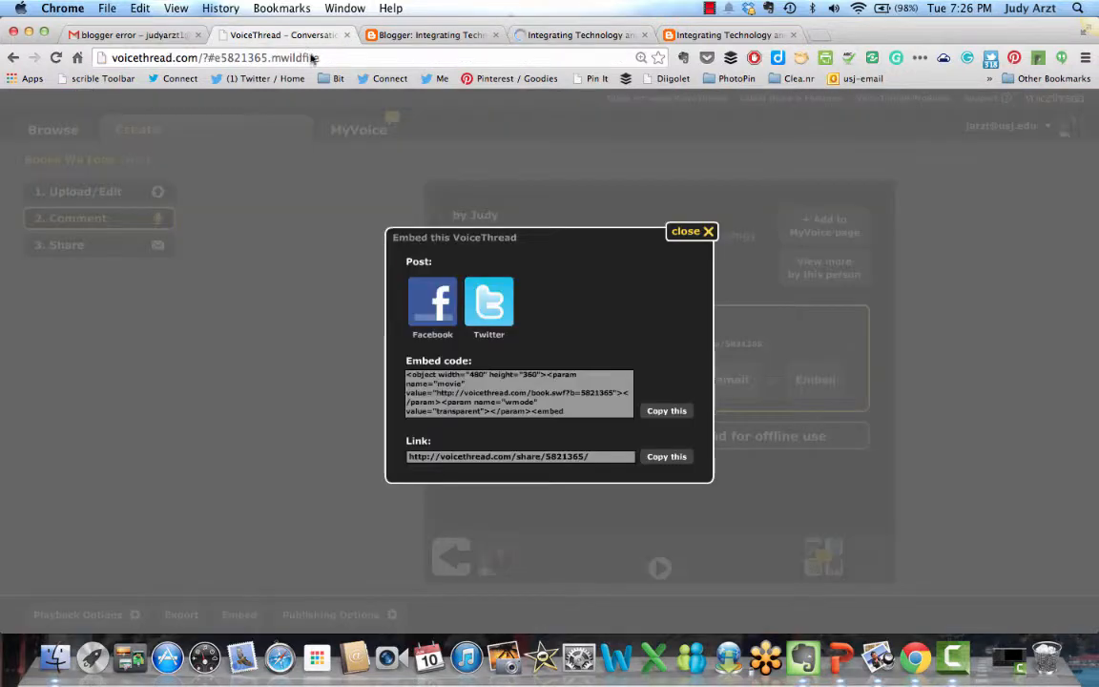
{"action": "left_click", "coordinate": [707, 234]}
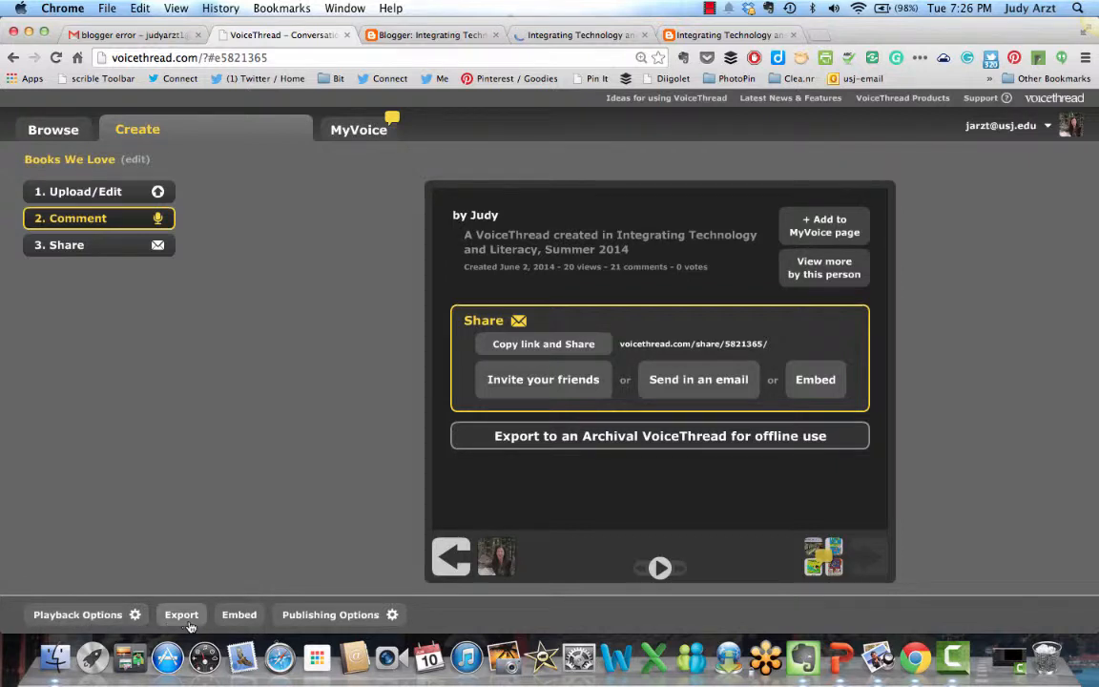
{"action": "left_click", "coordinate": [320, 620]}
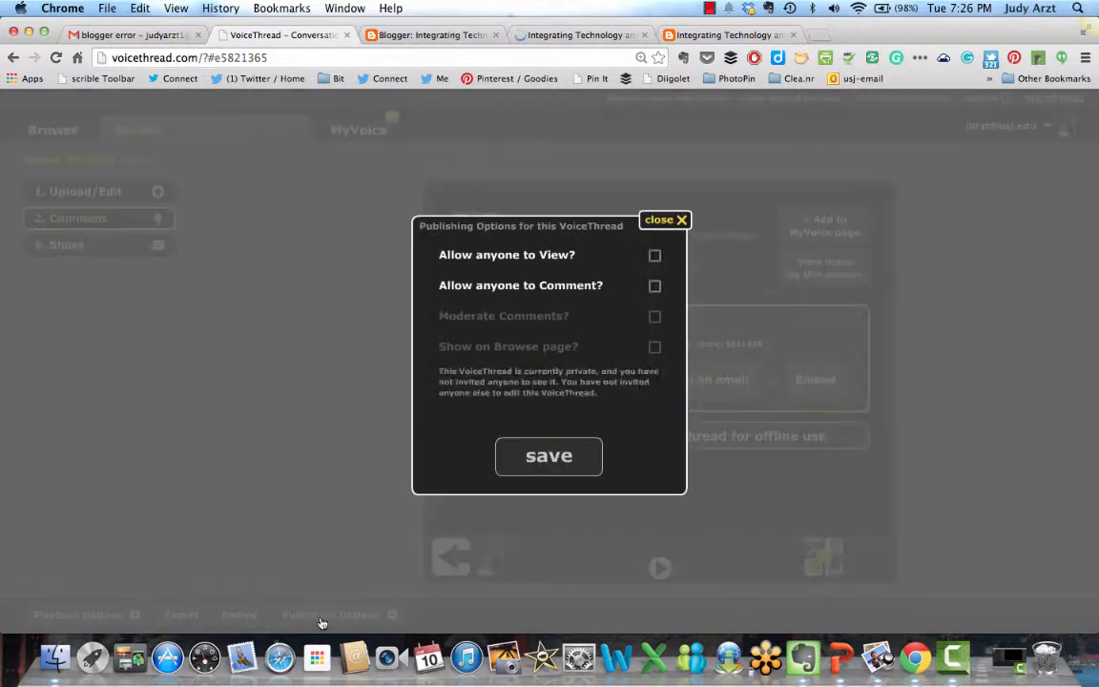
{"action": "left_click", "coordinate": [683, 223]}
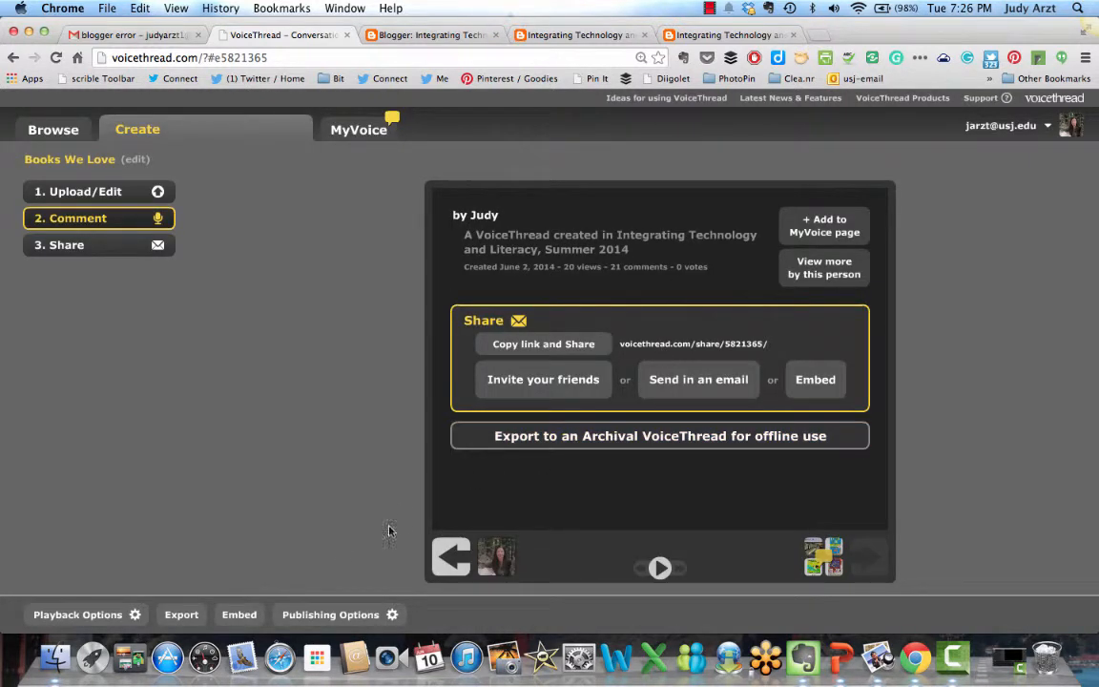
Step: Reopen the VoiceThread's embed options, copy the embed code and the share link, and close the options
{"action": "left_click", "coordinate": [239, 617]}
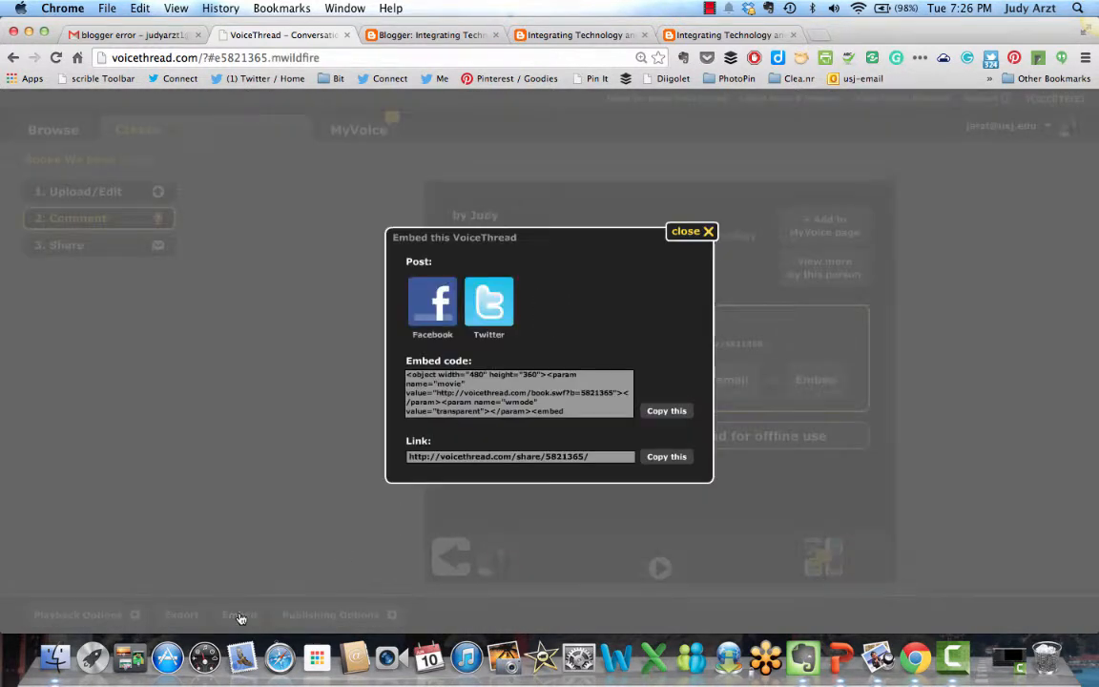
{"action": "left_click", "coordinate": [464, 380]}
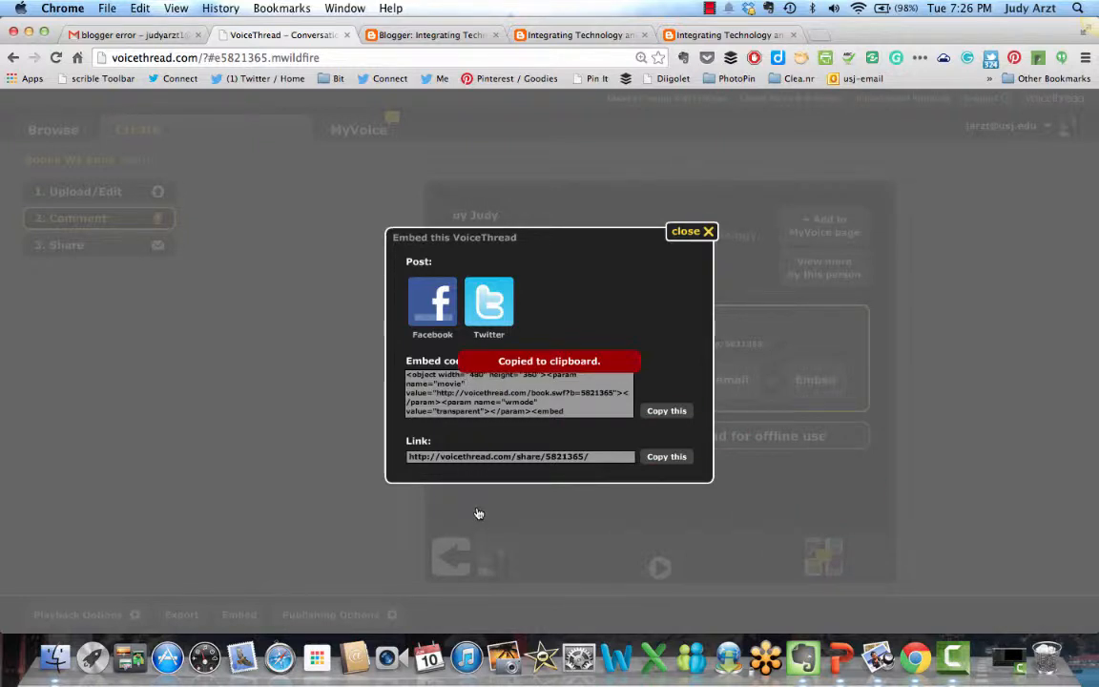
{"action": "left_click", "coordinate": [666, 456]}
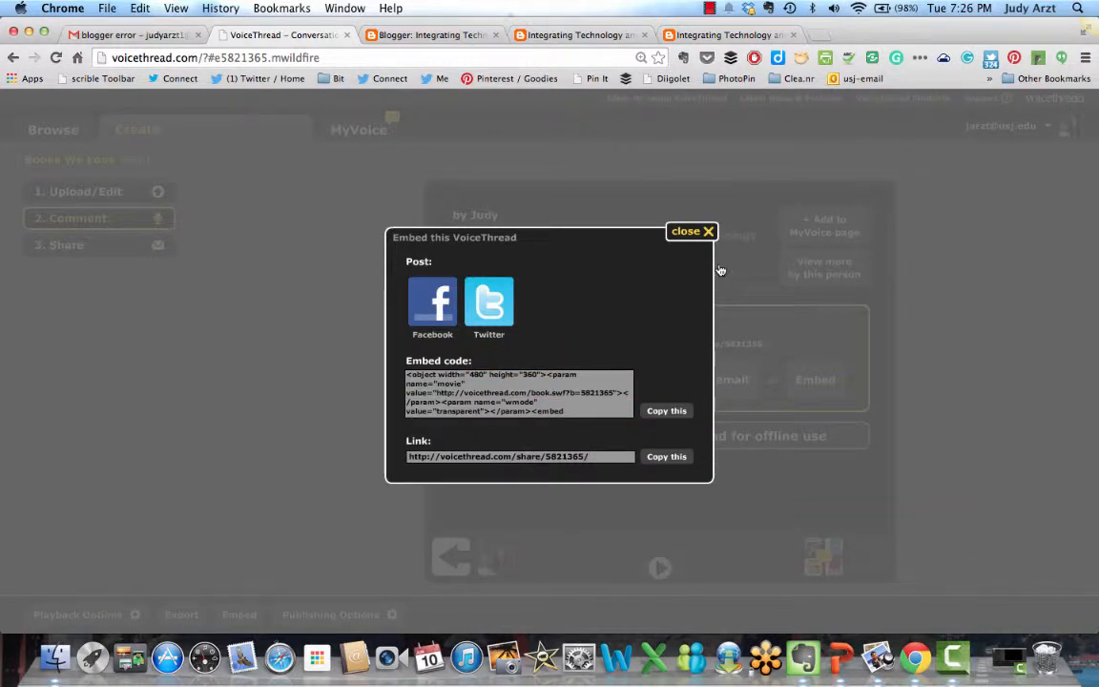
{"action": "left_click", "coordinate": [706, 232]}
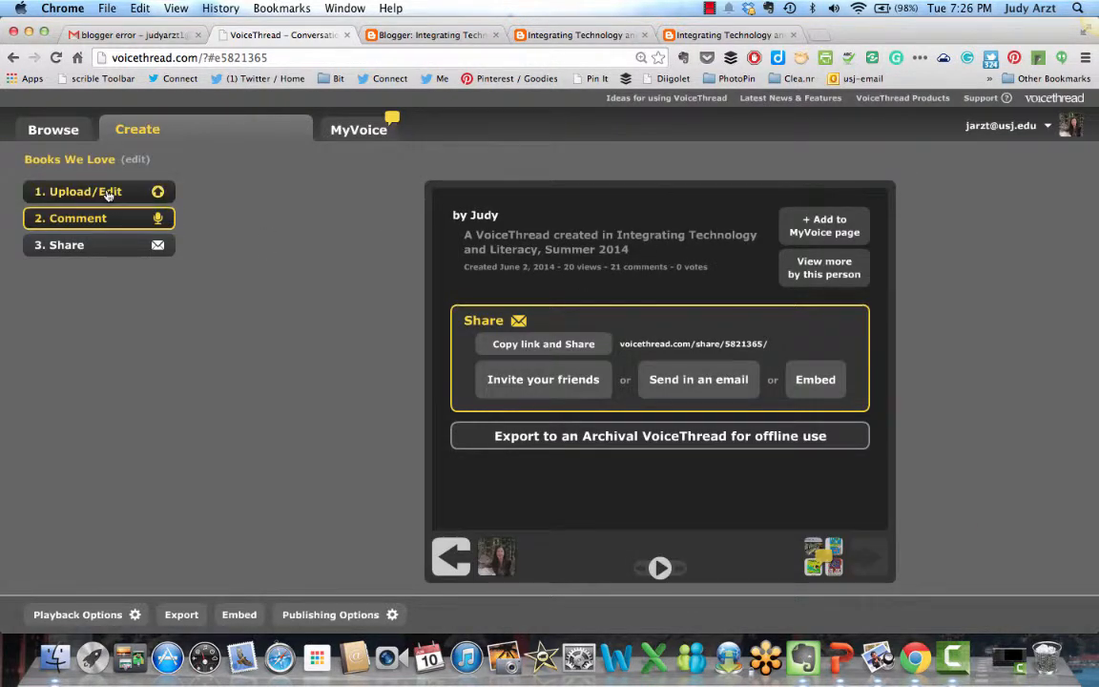
Step: Review the title, description and tags of the Books We Love VoiceThread
{"action": "left_click", "coordinate": [79, 163]}
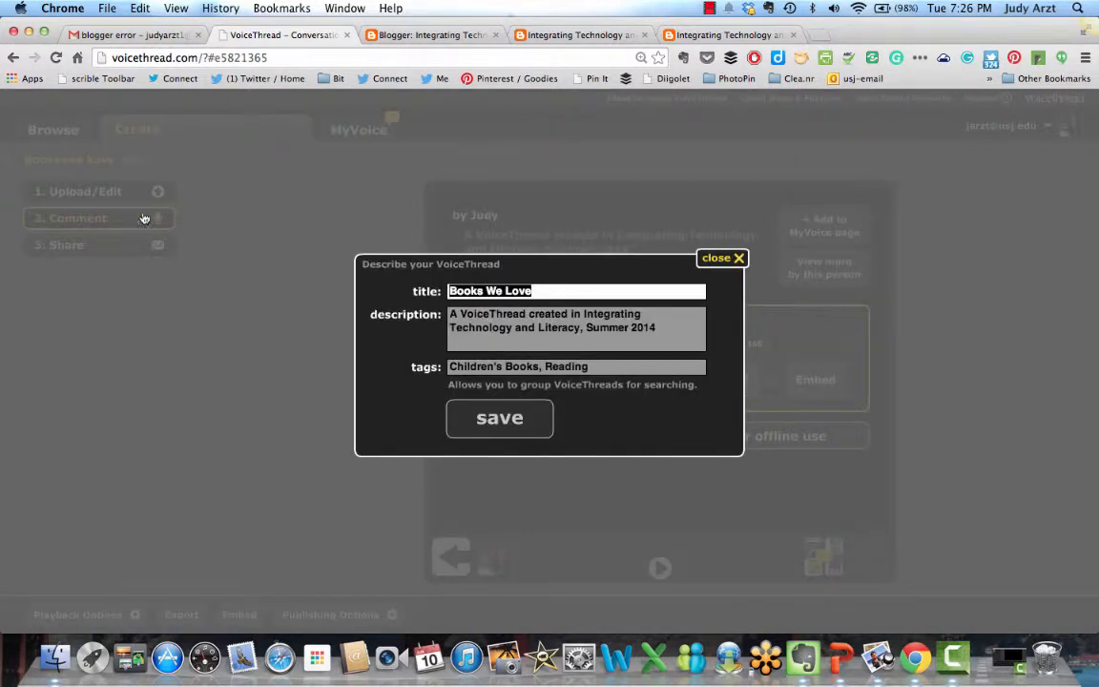
{"action": "left_click", "coordinate": [735, 258]}
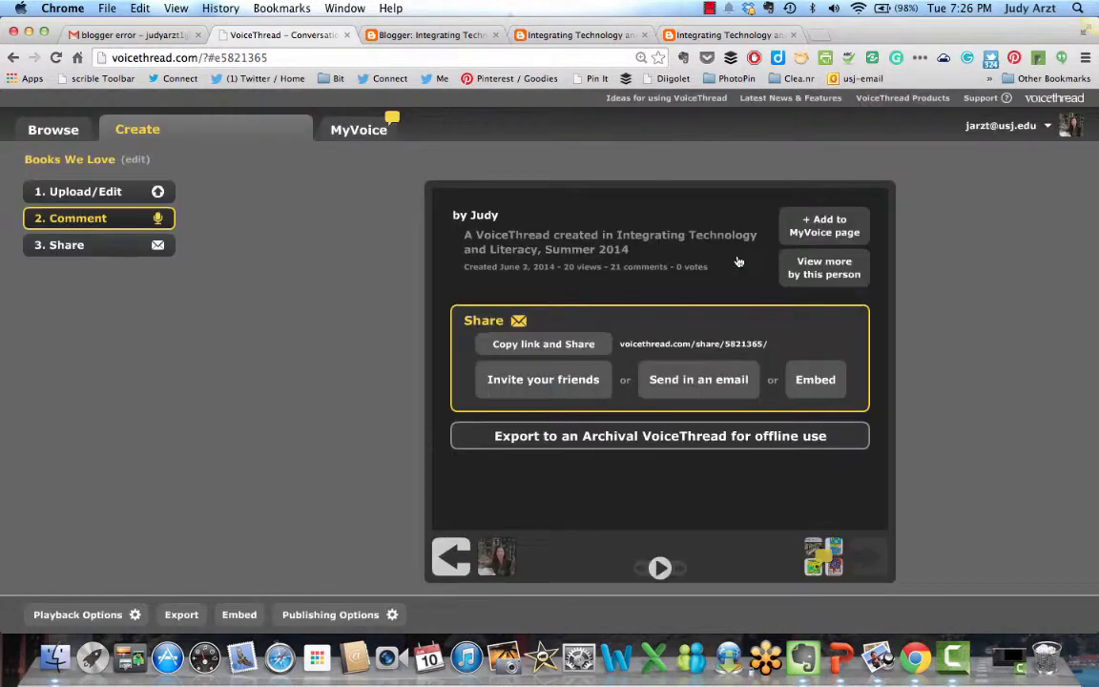
{"action": "left_click", "coordinate": [54, 161]}
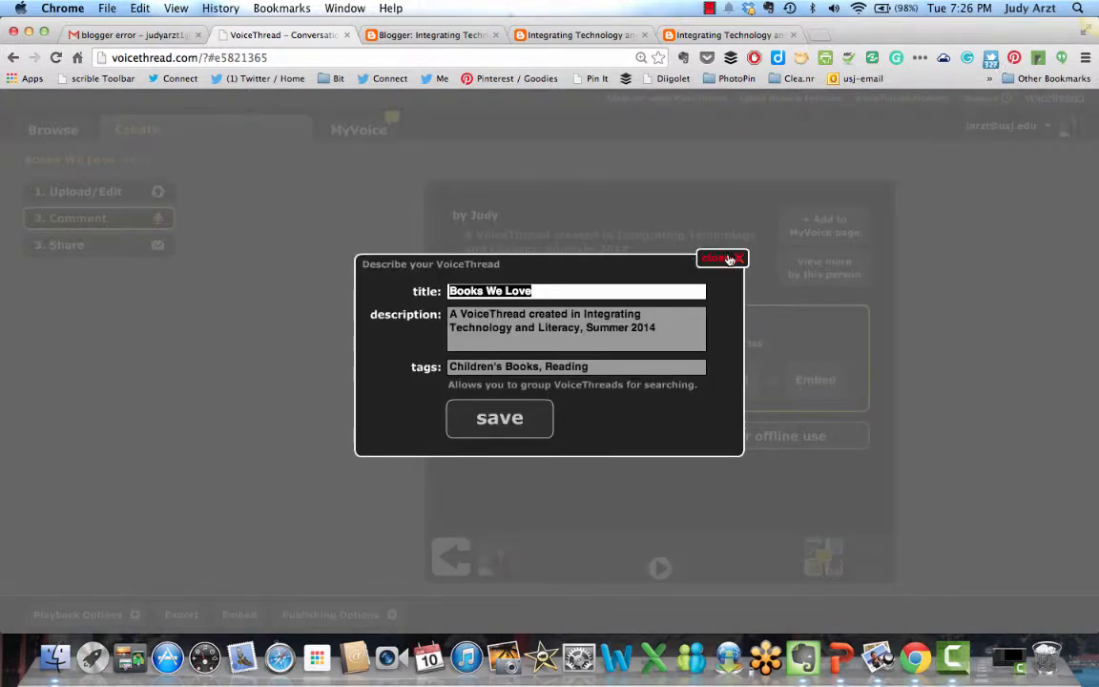
{"action": "left_click", "coordinate": [738, 259]}
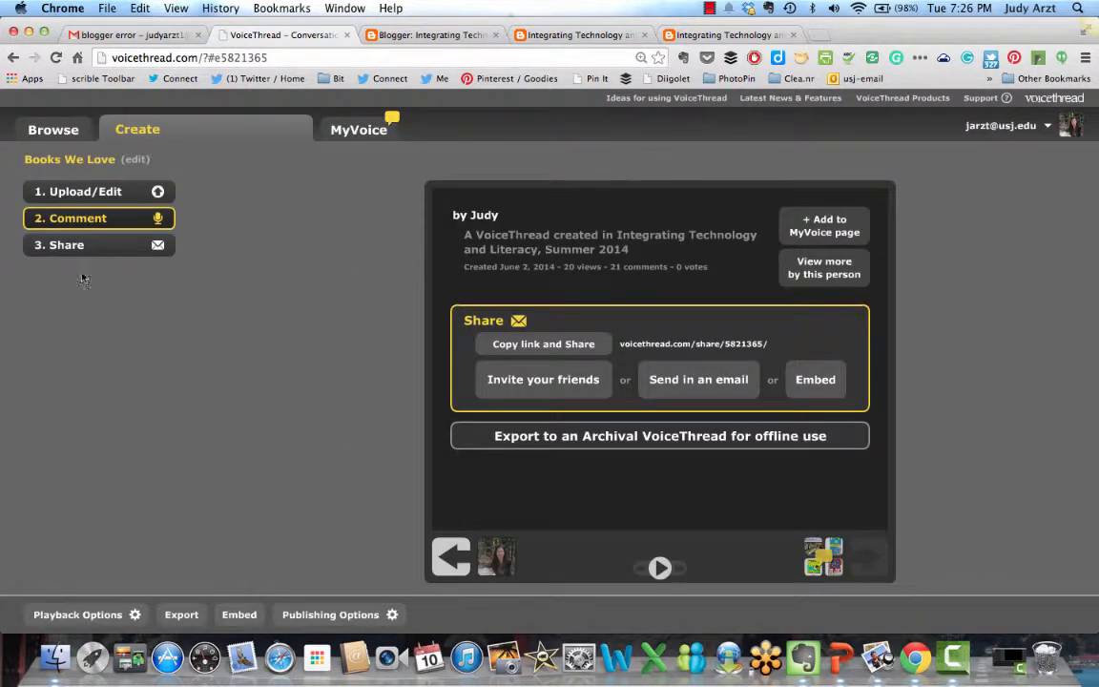
{"action": "left_click", "coordinate": [58, 162]}
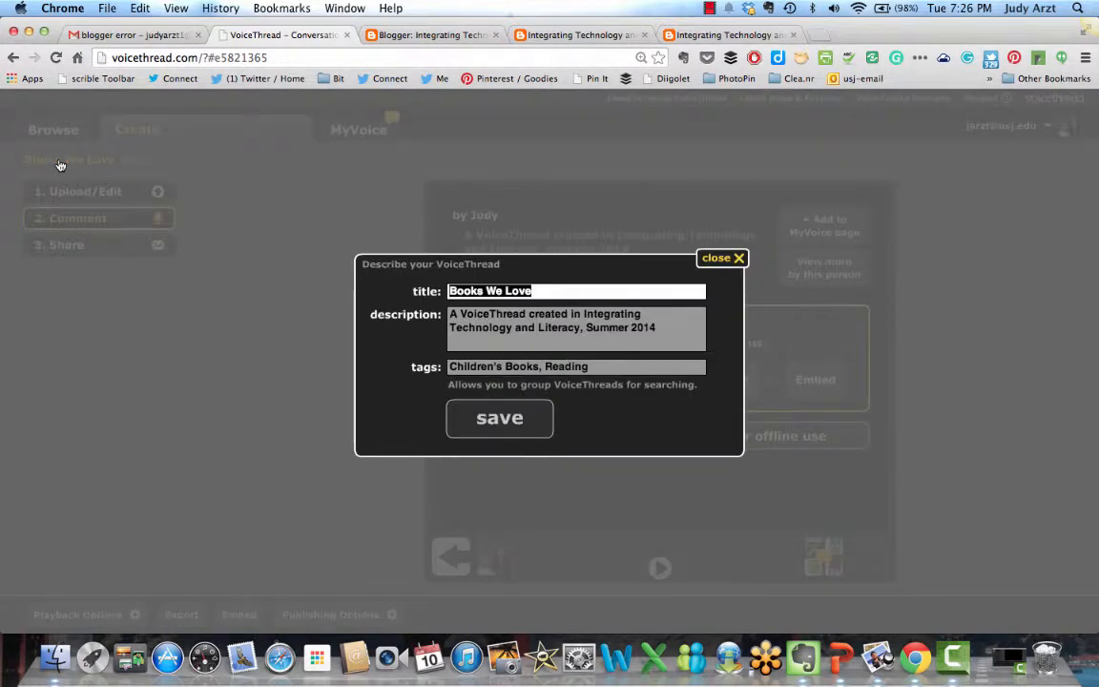
Step: Close the VoiceThread's description details and review its playback options without changing them
{"action": "left_click", "coordinate": [740, 259]}
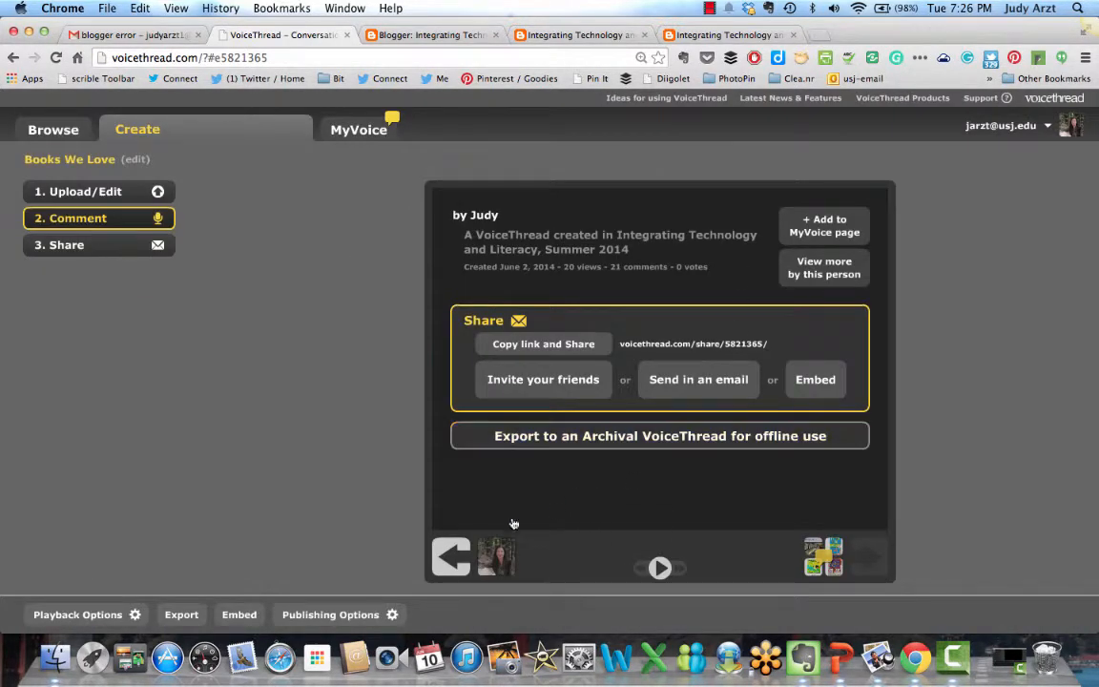
{"action": "left_click", "coordinate": [106, 613]}
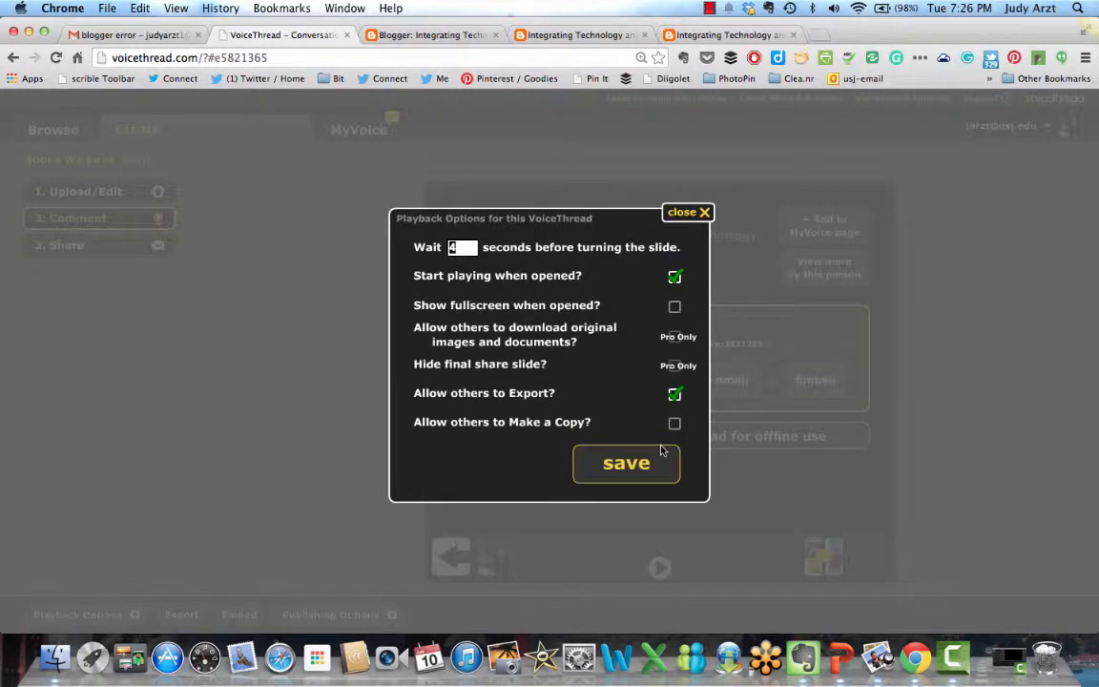
{"action": "left_click", "coordinate": [703, 212]}
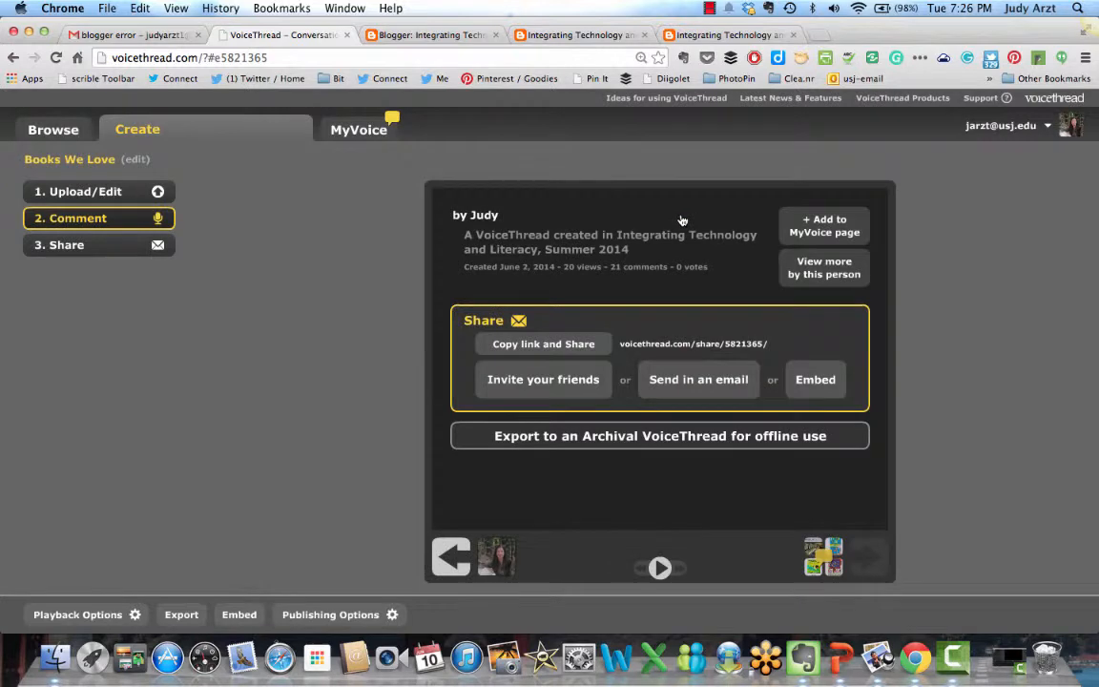
Step: View Books We Love from the MyVoice collection, check its thumbnail's menu options, and return to the collection
{"action": "left_click", "coordinate": [358, 133]}
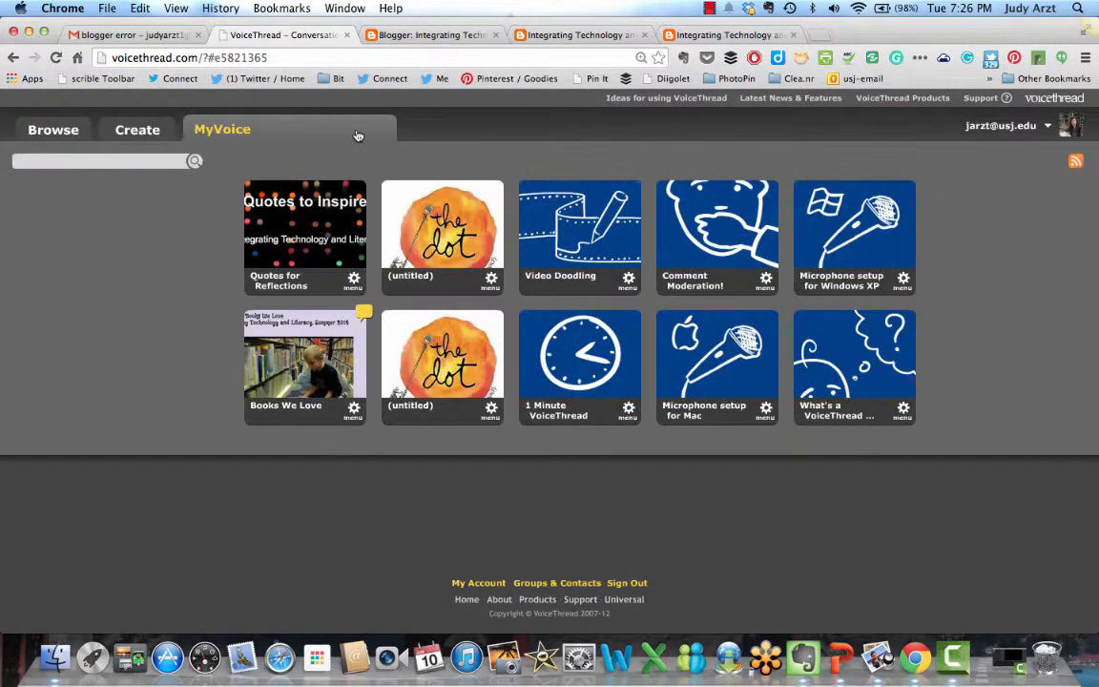
{"action": "left_click", "coordinate": [327, 352]}
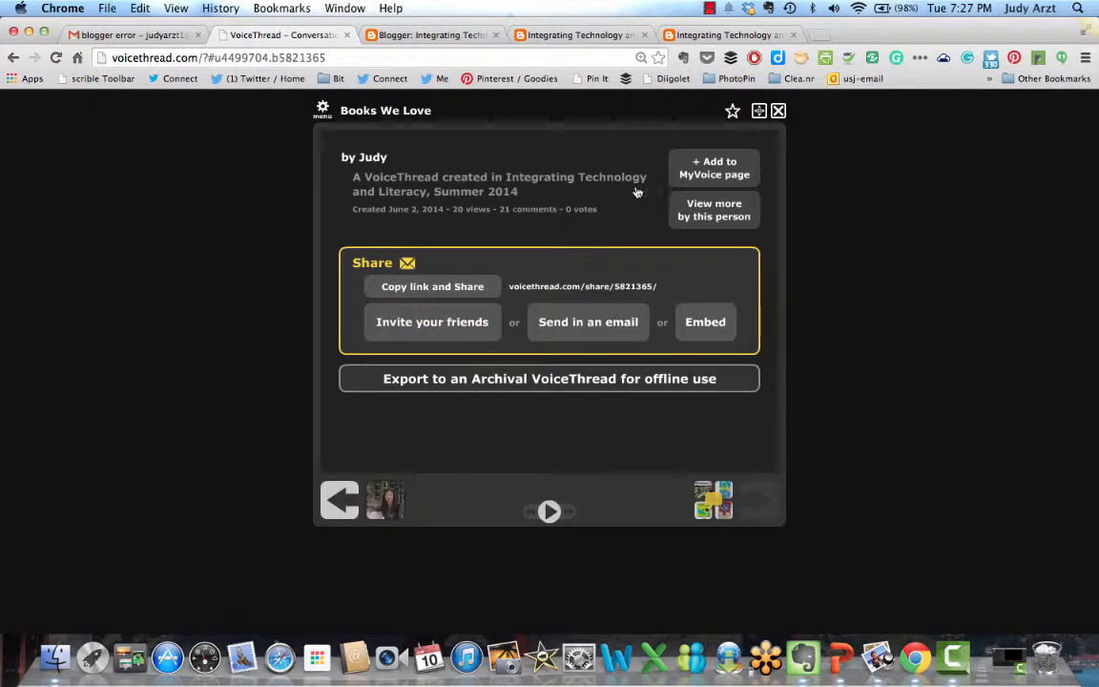
{"action": "left_click", "coordinate": [778, 110]}
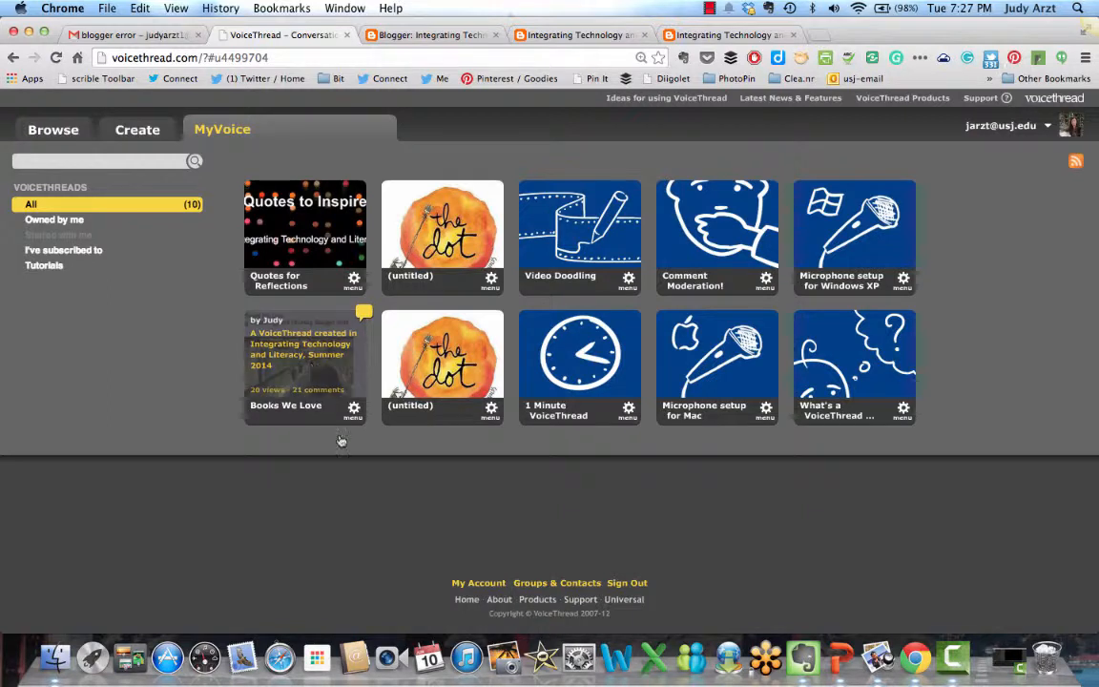
{"action": "left_click", "coordinate": [354, 410]}
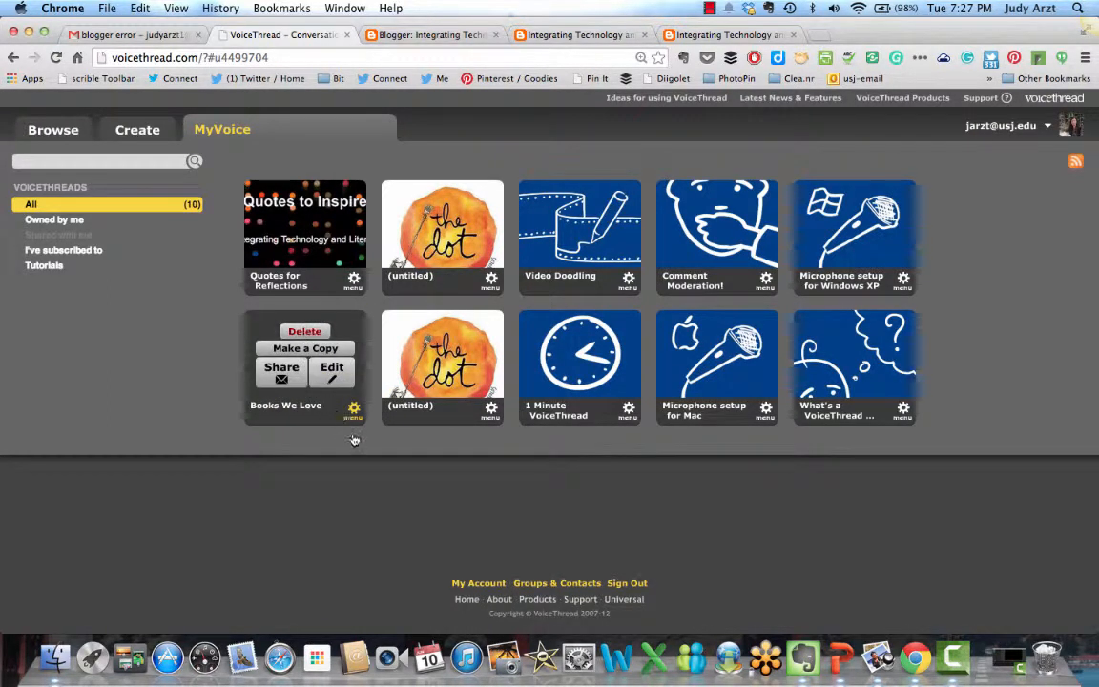
{"action": "left_click", "coordinate": [354, 411]}
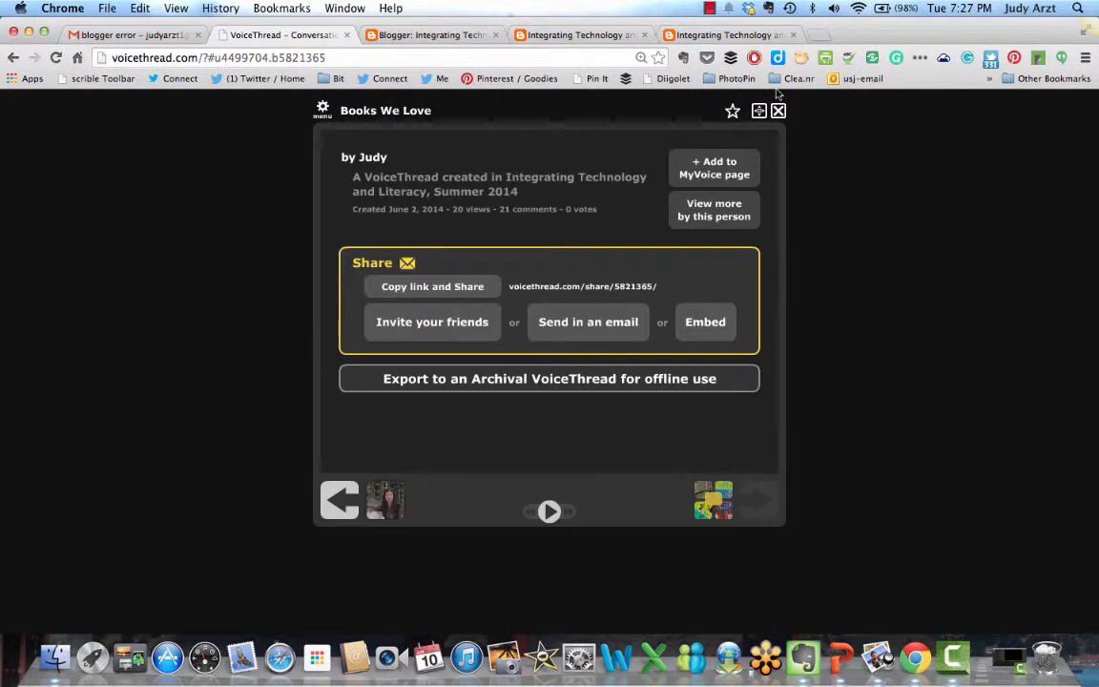
{"action": "left_click", "coordinate": [777, 111]}
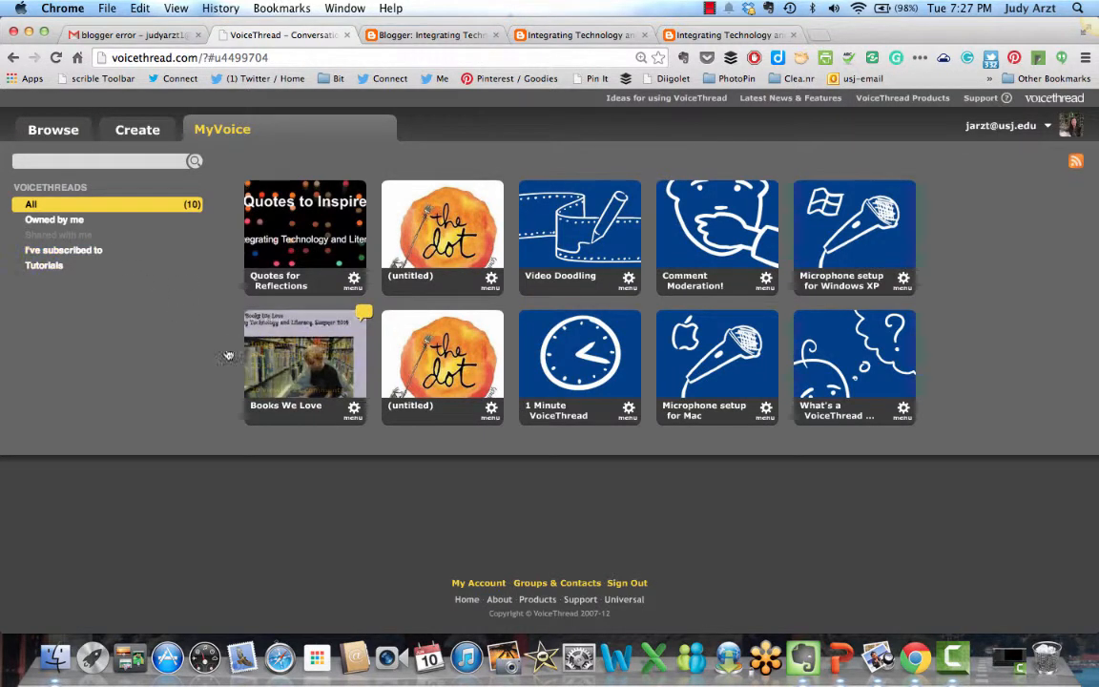
Step: Reopen the Books We Love VoiceThread and copy its share link
{"action": "left_click", "coordinate": [291, 374]}
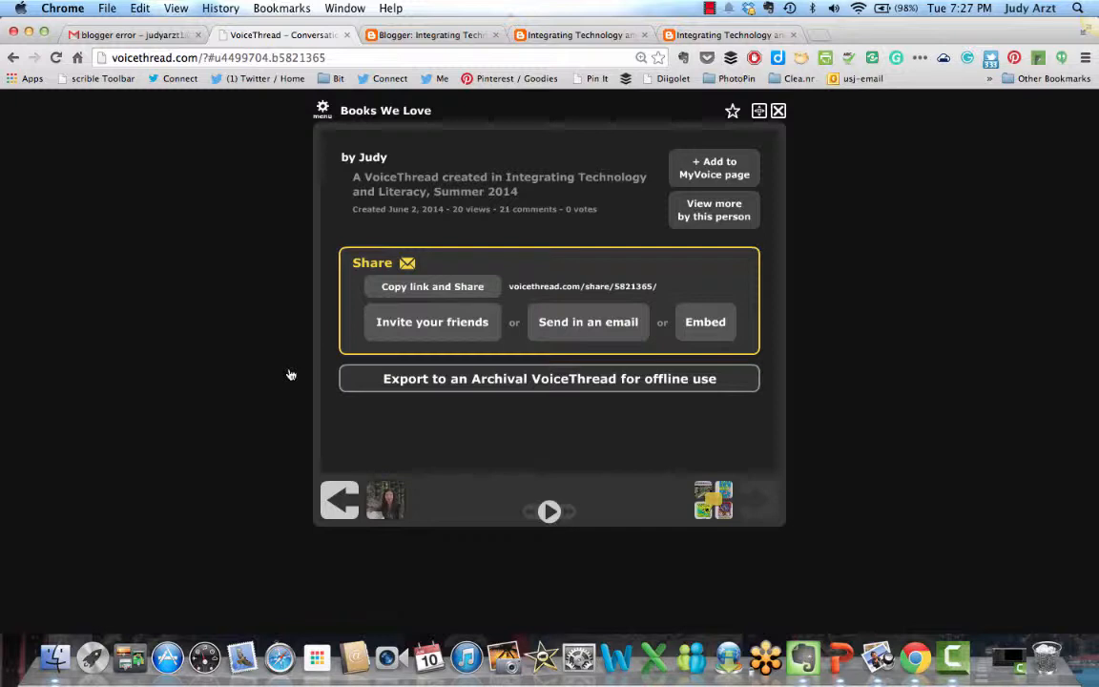
{"action": "left_click", "coordinate": [435, 292]}
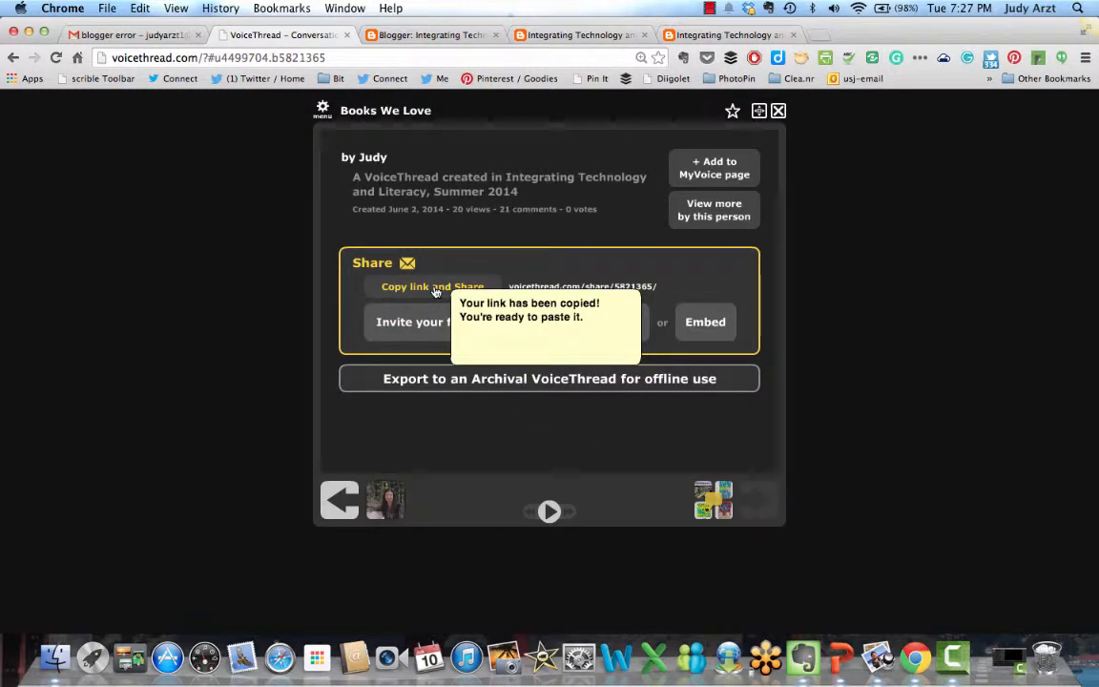
Step: Open the title slide from the VoiceThread's slide overview and capture a screenshot of it
{"action": "left_click", "coordinate": [549, 511]}
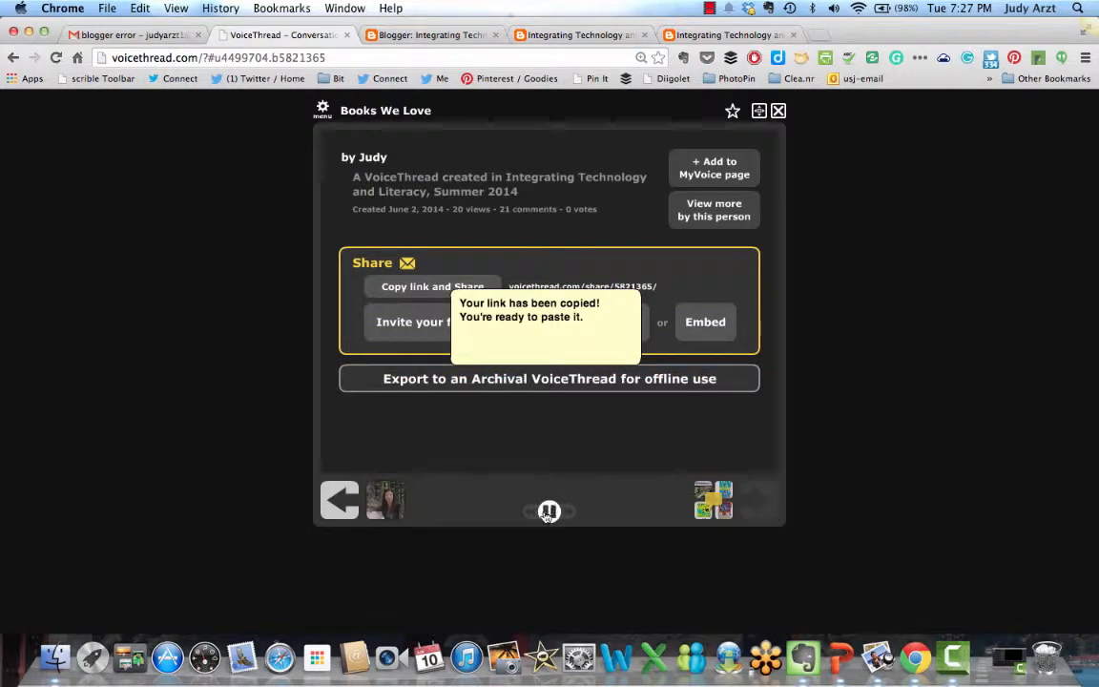
{"action": "left_click", "coordinate": [712, 503]}
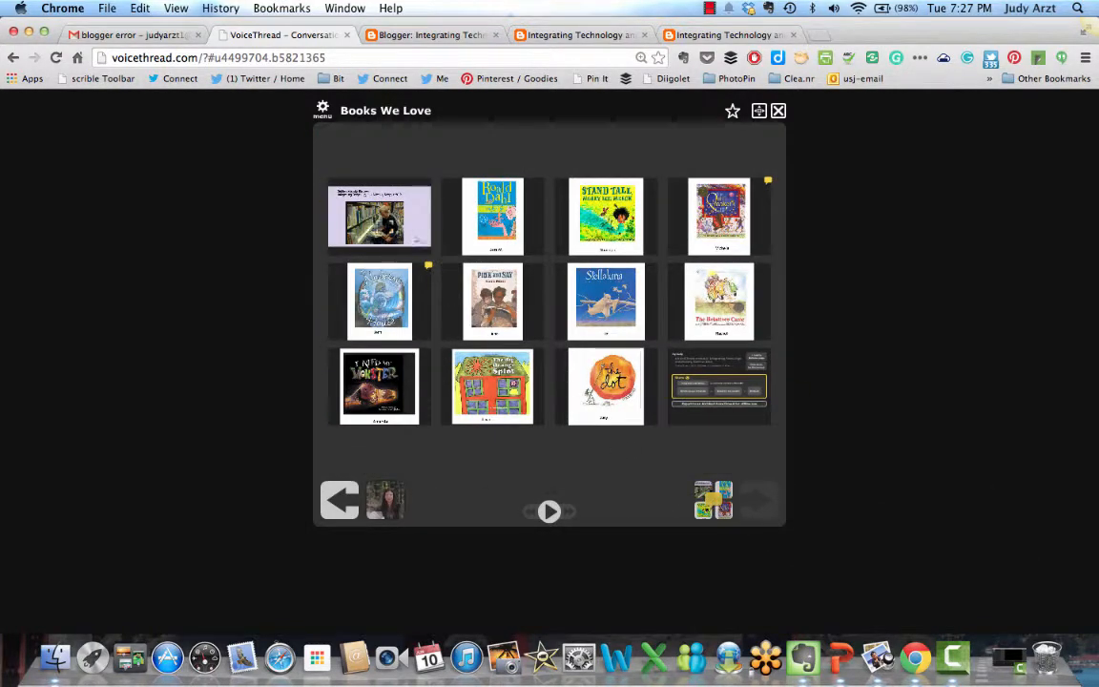
{"action": "left_click", "coordinate": [431, 250]}
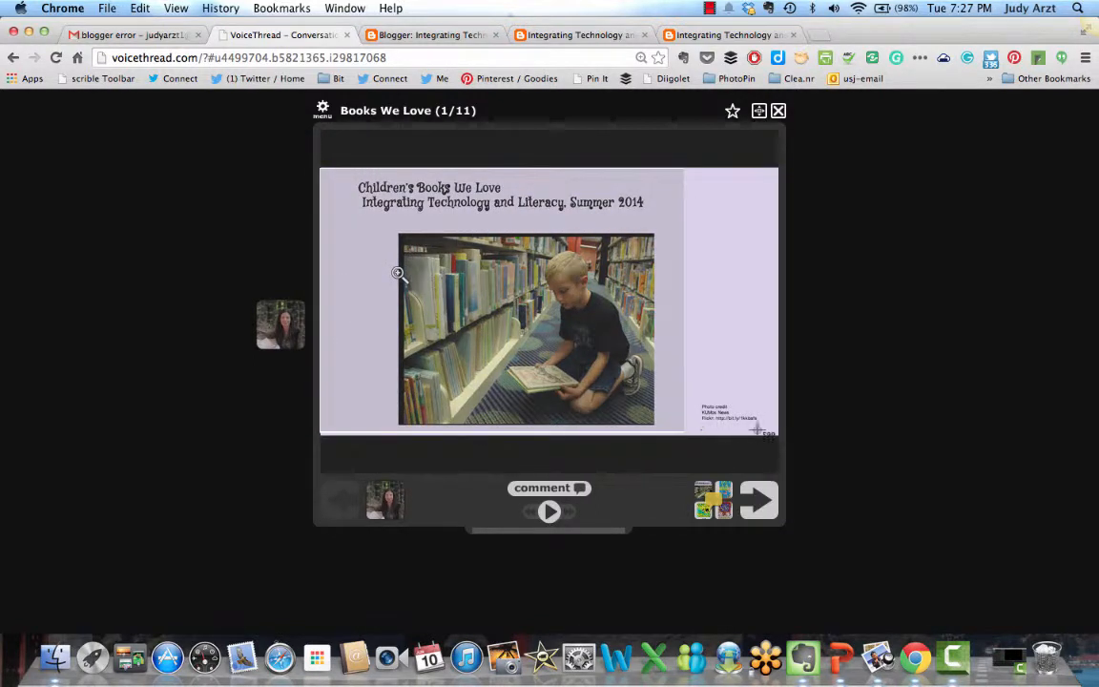
Step: Switch to the Blogger post and insert today's title-slide screenshot from the Desktop as an image
{"action": "left_click", "coordinate": [472, 38]}
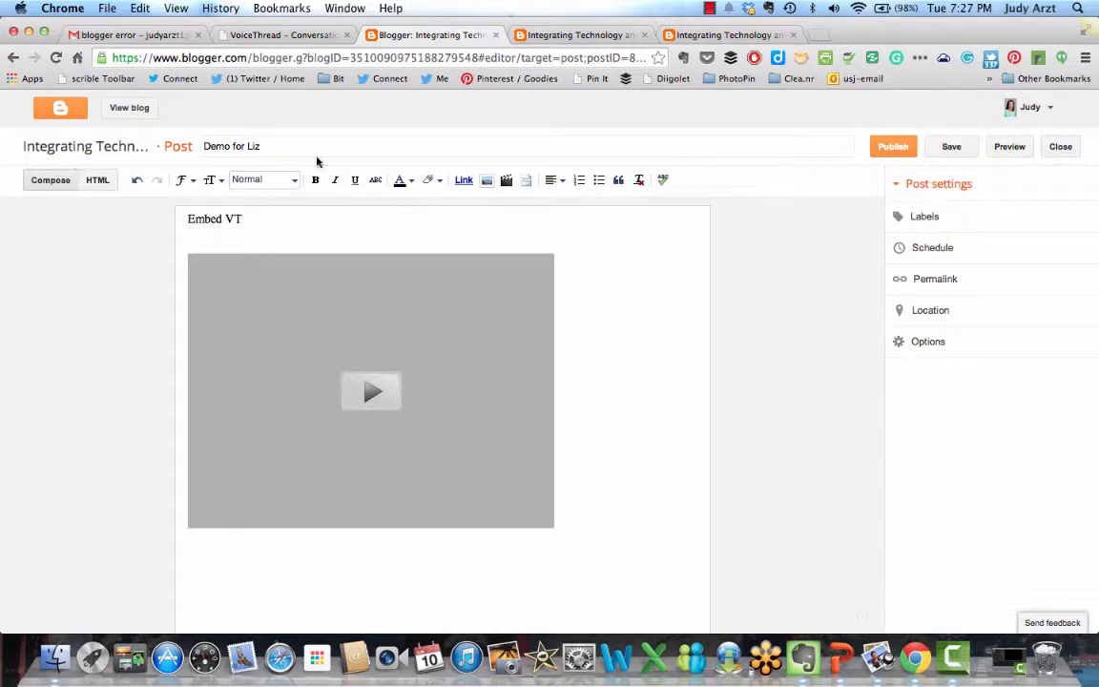
{"action": "left_click", "coordinate": [488, 181]}
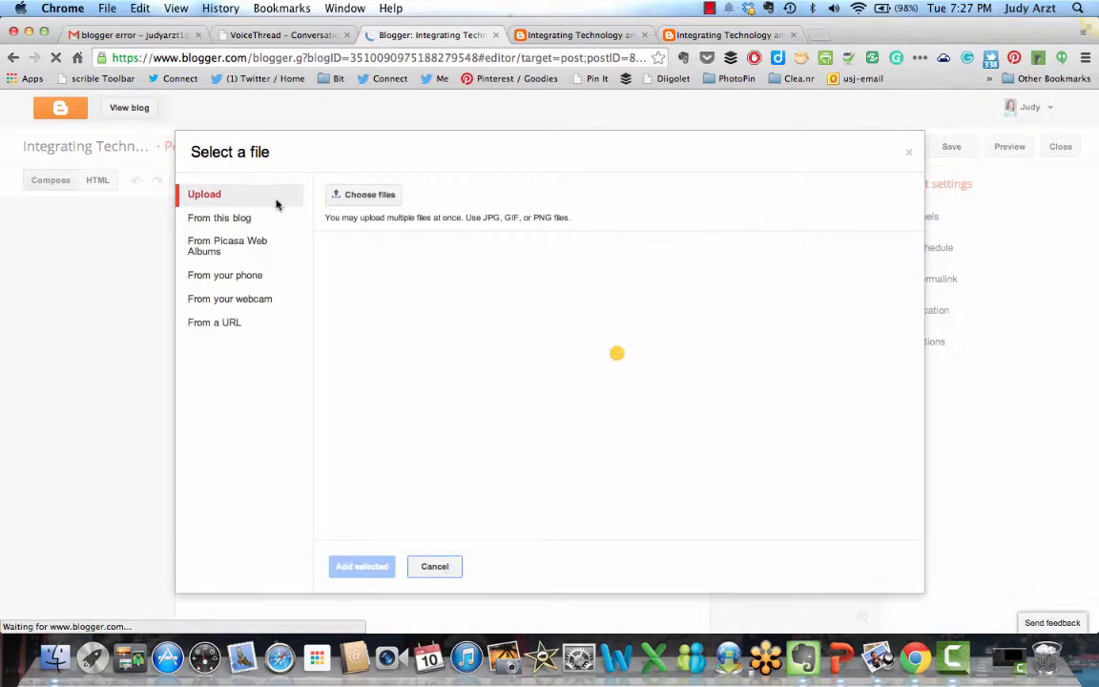
{"action": "left_click", "coordinate": [355, 201]}
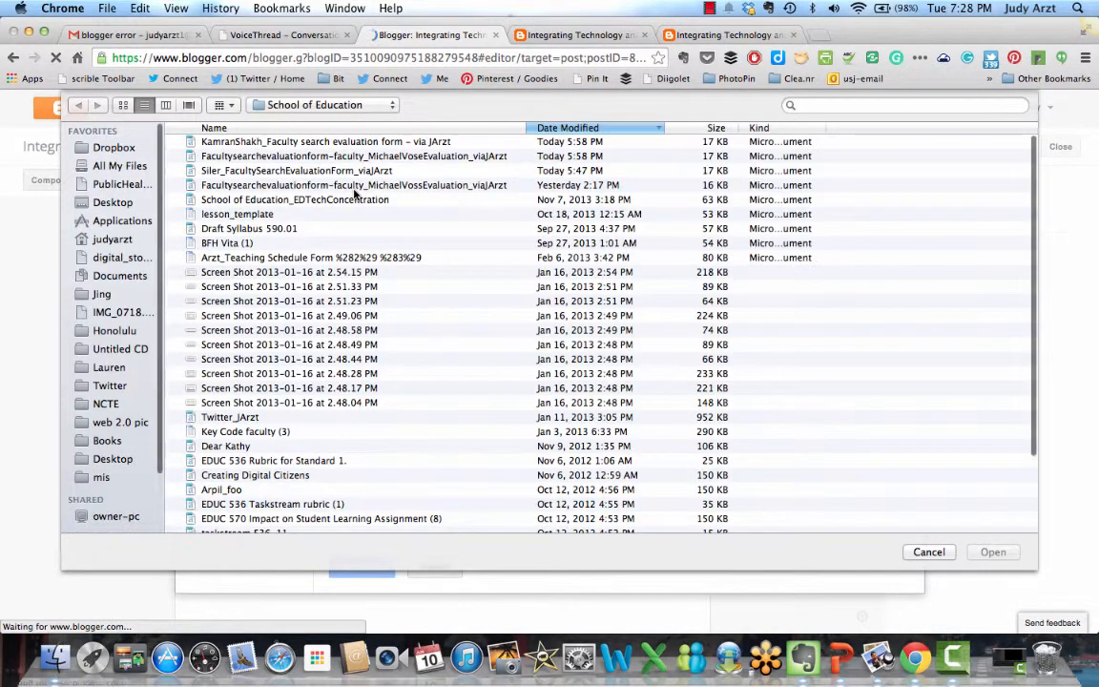
{"action": "left_click", "coordinate": [123, 105]}
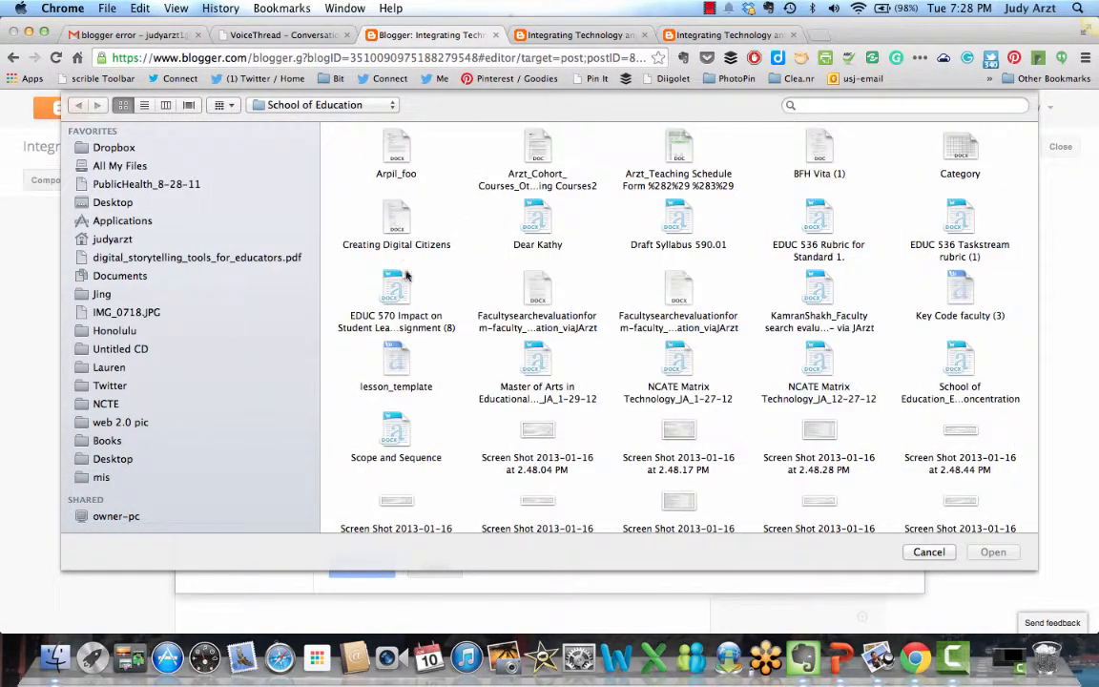
{"action": "left_click", "coordinate": [120, 203]}
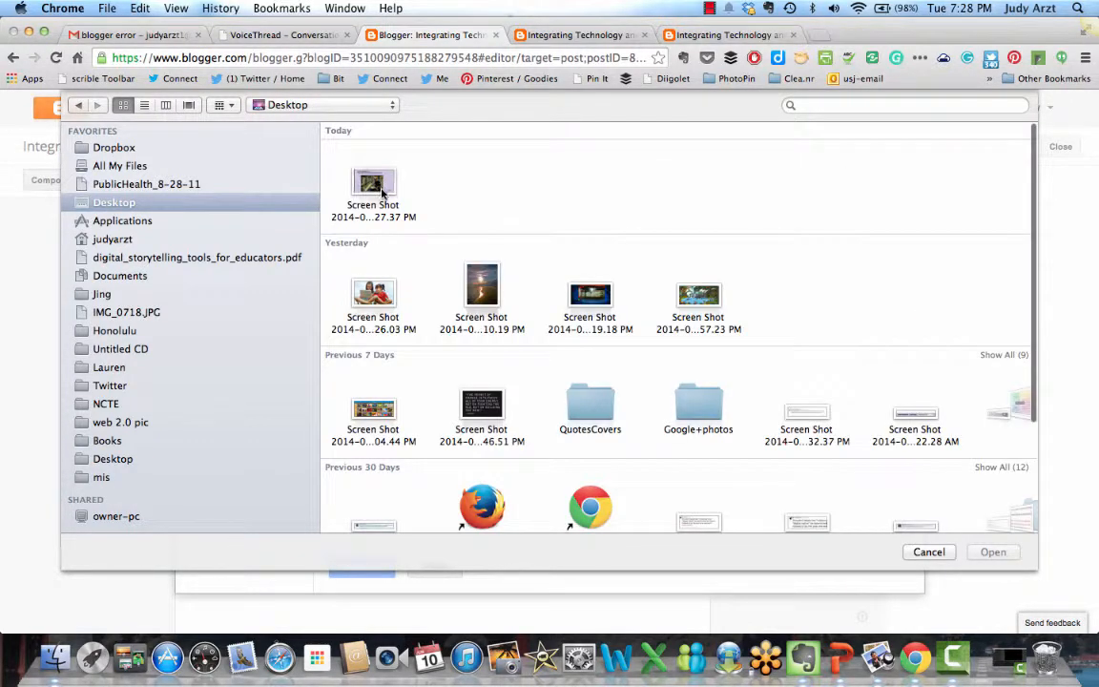
{"action": "double_click", "coordinate": [374, 190]}
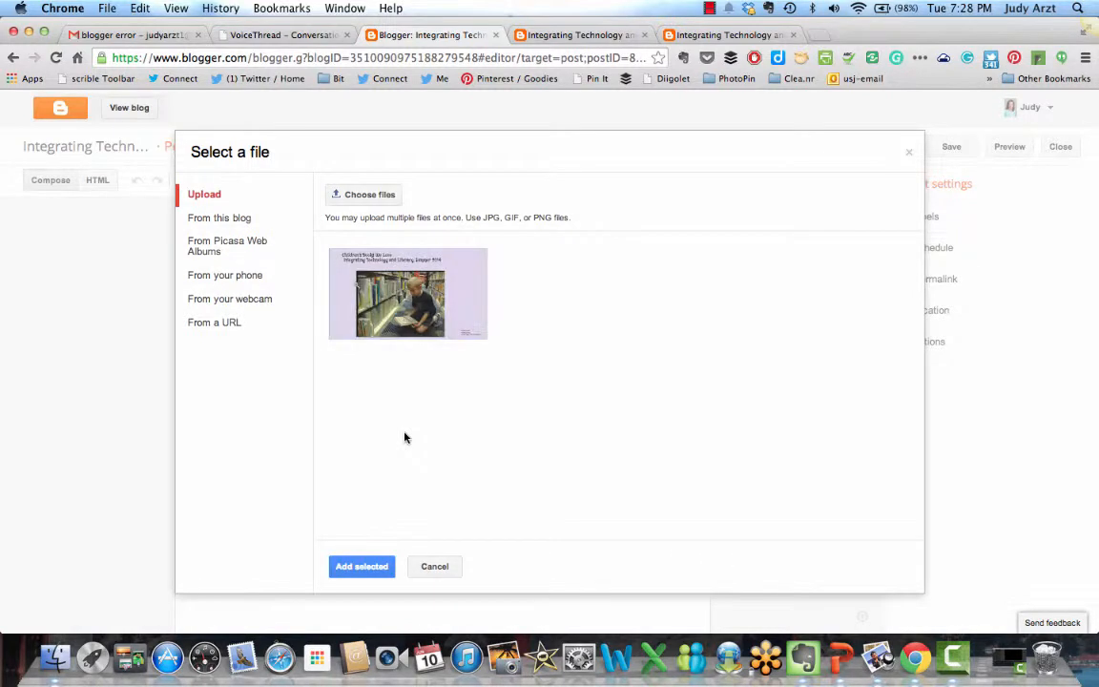
{"action": "left_click", "coordinate": [369, 567]}
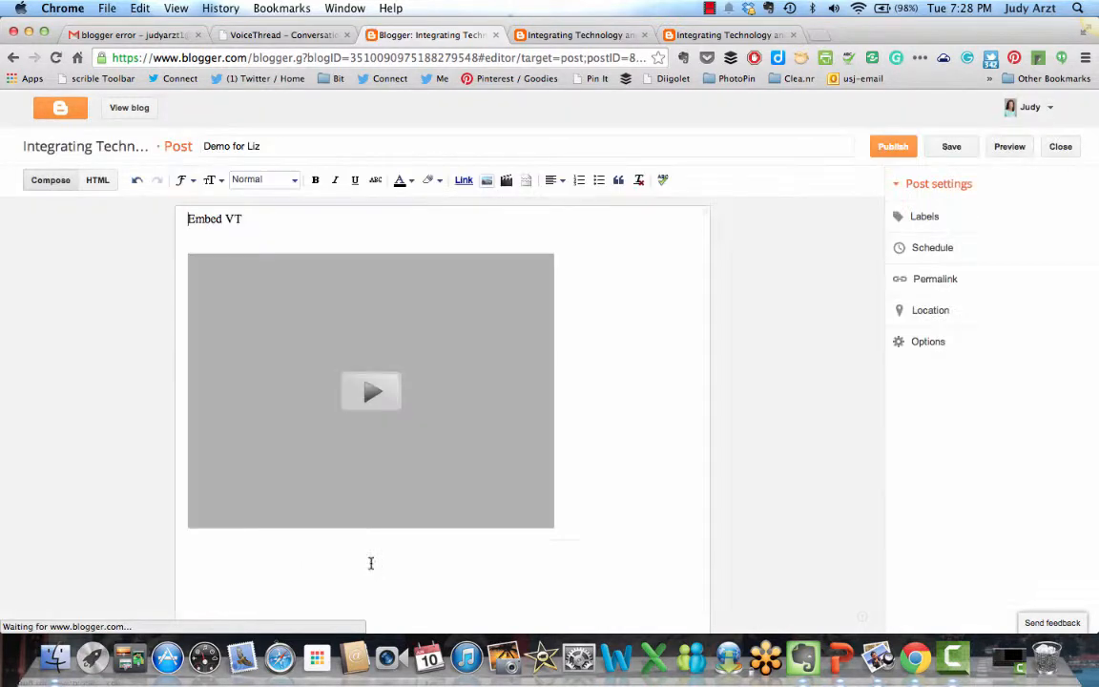
Step: Add blank space between the embedded VoiceThread player and the inserted title-slide image in the post
{"action": "scroll", "coordinate": [614, 461], "scroll_direction": "down", "scroll_amount": 1}
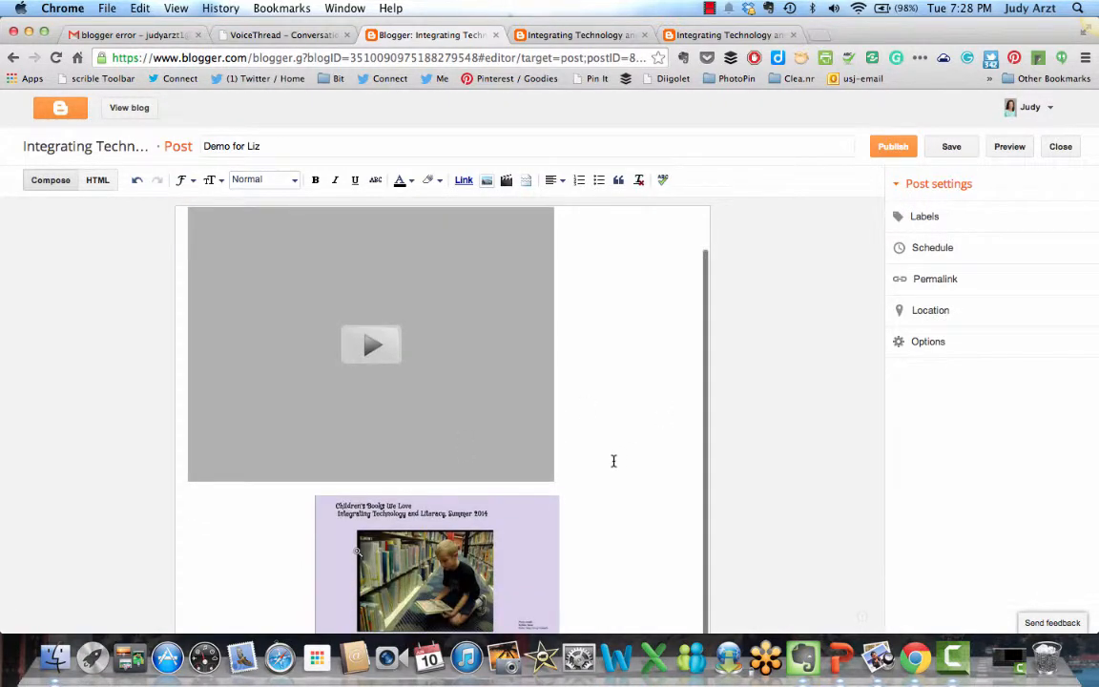
{"action": "left_click", "coordinate": [577, 469]}
{"action": "key", "text": "Return"}
{"action": "key", "text": "Return"}
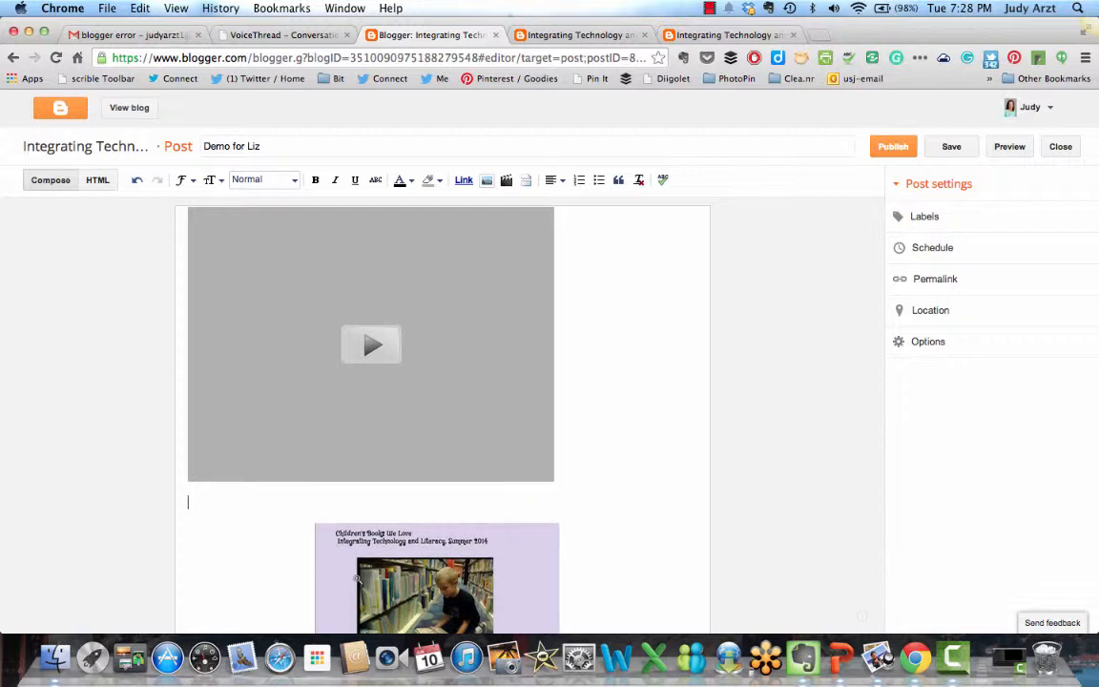